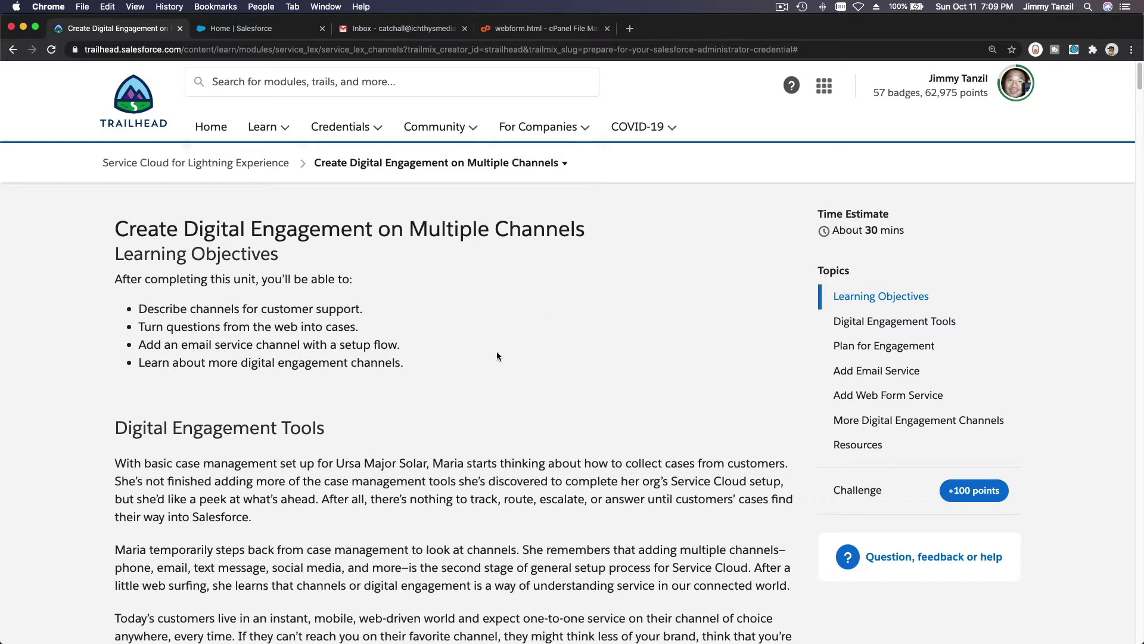
Scroll the Trailhead unit past Digital Engagement Tools to the Plan for Engagement Q&A table.
{"action": "scroll", "coordinate": [498, 348], "scroll_direction": "down", "scroll_amount": 5}
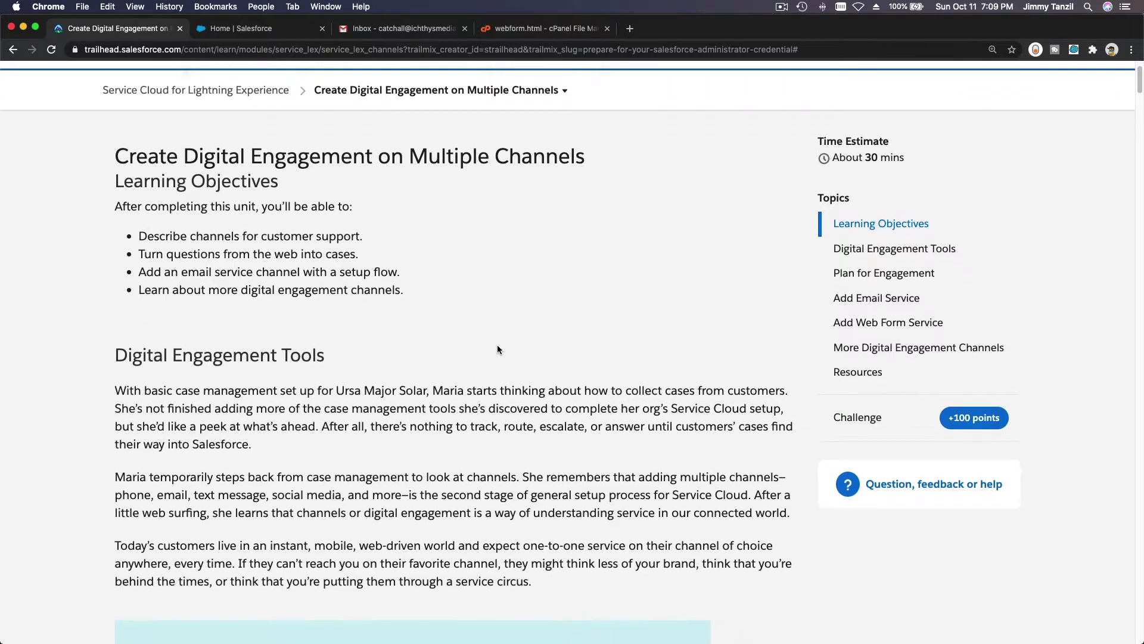
{"action": "scroll", "coordinate": [498, 349], "scroll_direction": "down", "scroll_amount": 5}
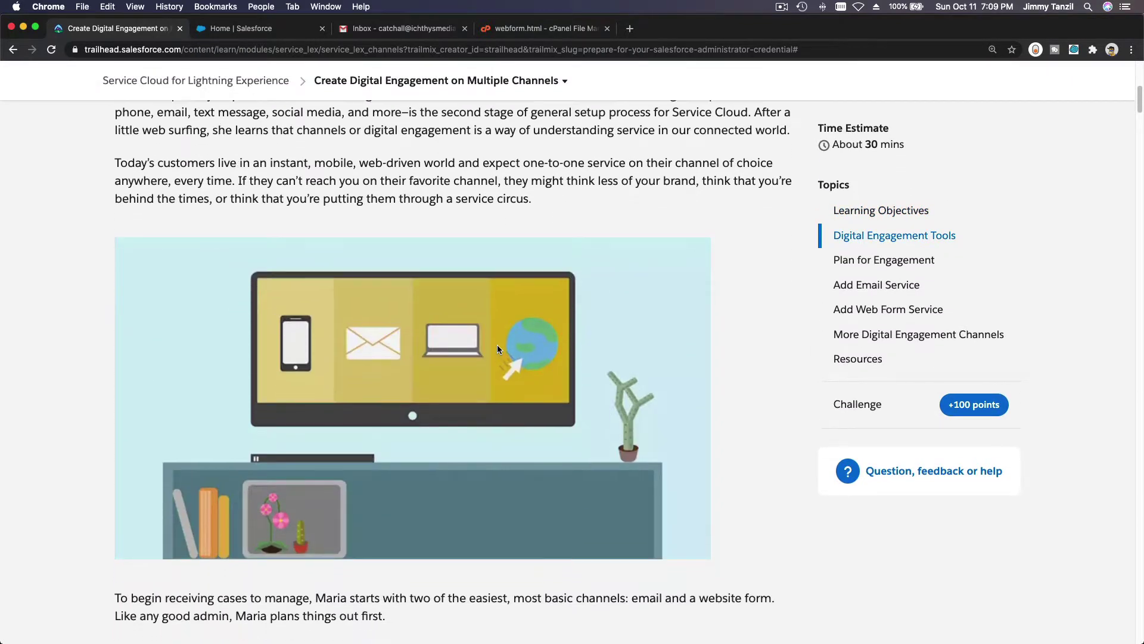
{"action": "scroll", "coordinate": [498, 349], "scroll_direction": "down", "scroll_amount": 3}
{"action": "scroll", "coordinate": [498, 349], "scroll_direction": "down", "scroll_amount": 3}
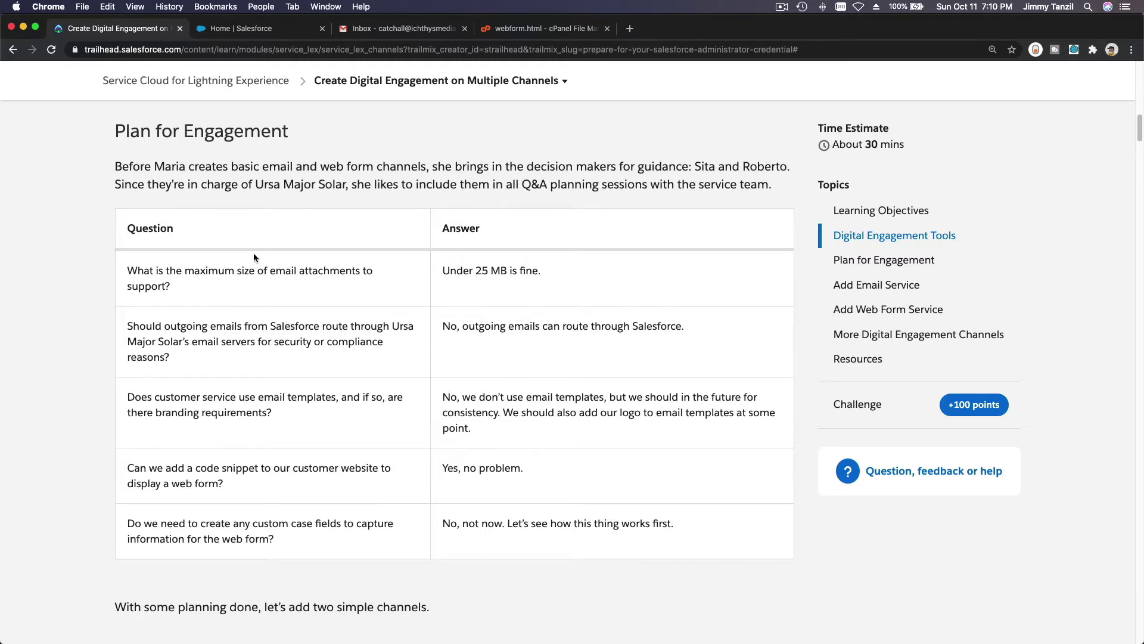
Scroll down to the Add Email Service section, highlighting its heading and then clearing the selection.
{"action": "scroll", "coordinate": [252, 293], "scroll_direction": "down", "scroll_amount": 6}
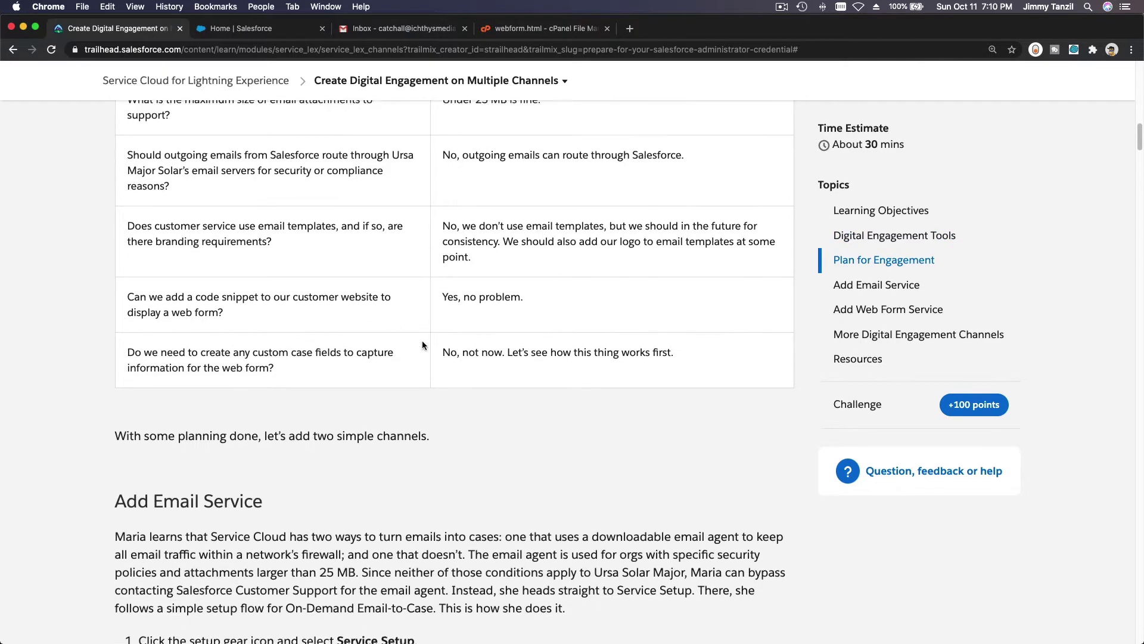
{"action": "scroll", "coordinate": [422, 345], "scroll_direction": "down", "scroll_amount": 3}
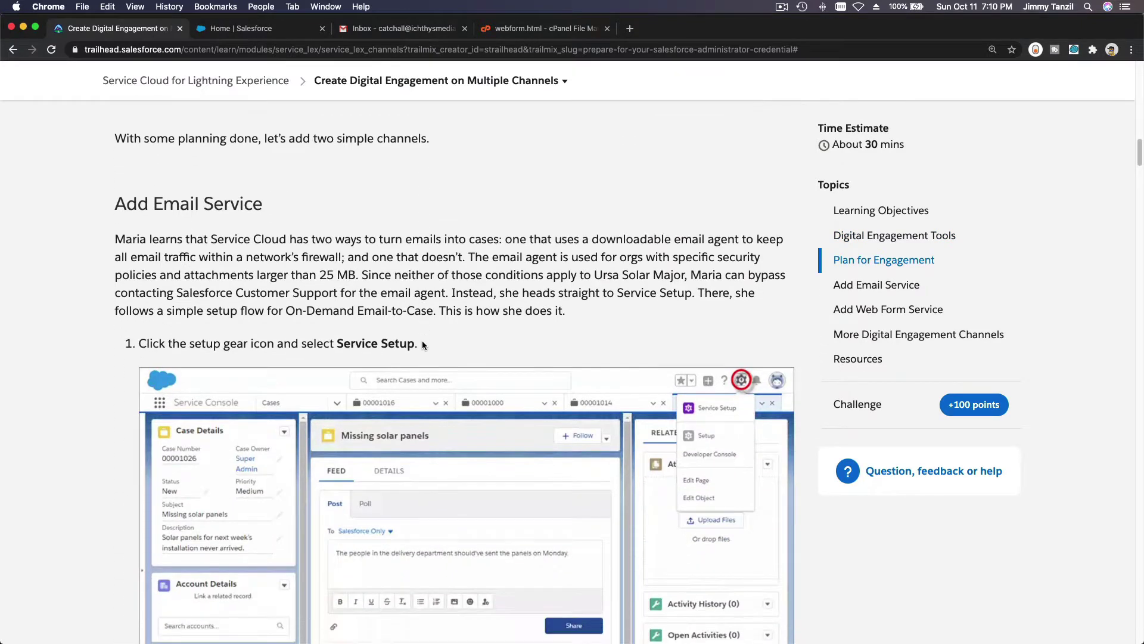
{"action": "scroll", "coordinate": [422, 344], "scroll_direction": "down", "scroll_amount": 1}
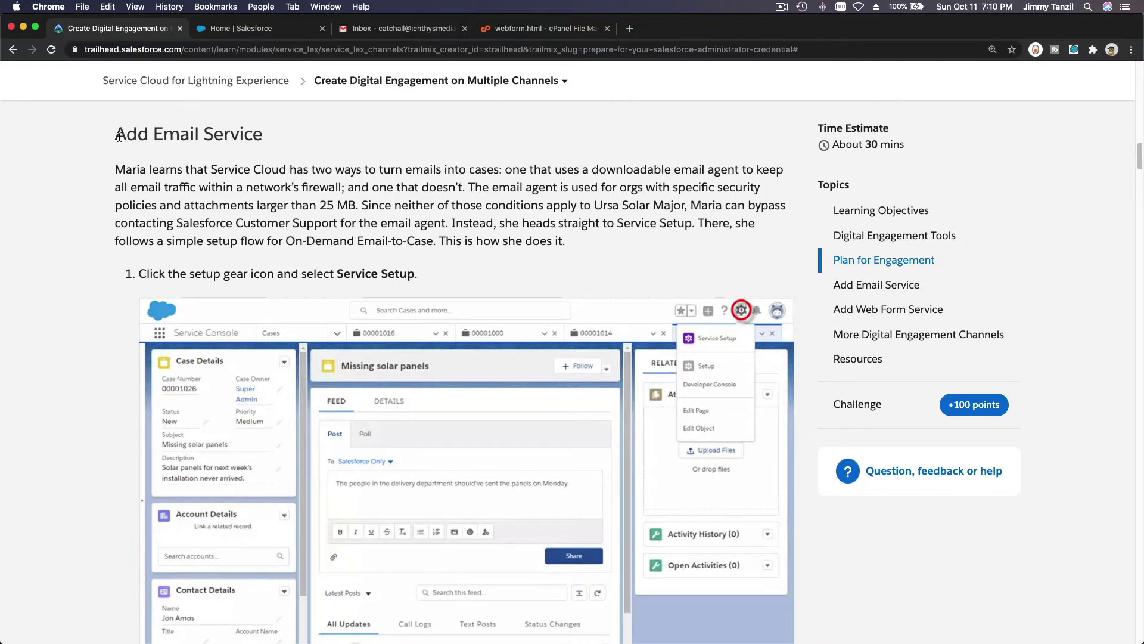
{"action": "left_click_drag", "start_coordinate": [113, 138], "coordinate": [262, 141]}
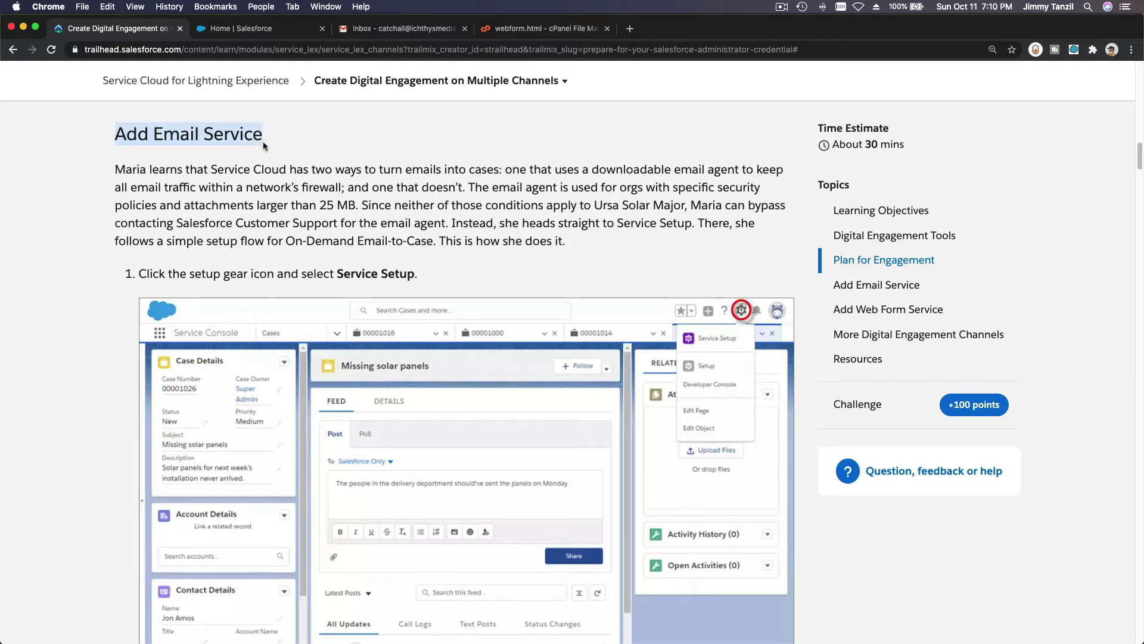
{"action": "left_click", "coordinate": [331, 142]}
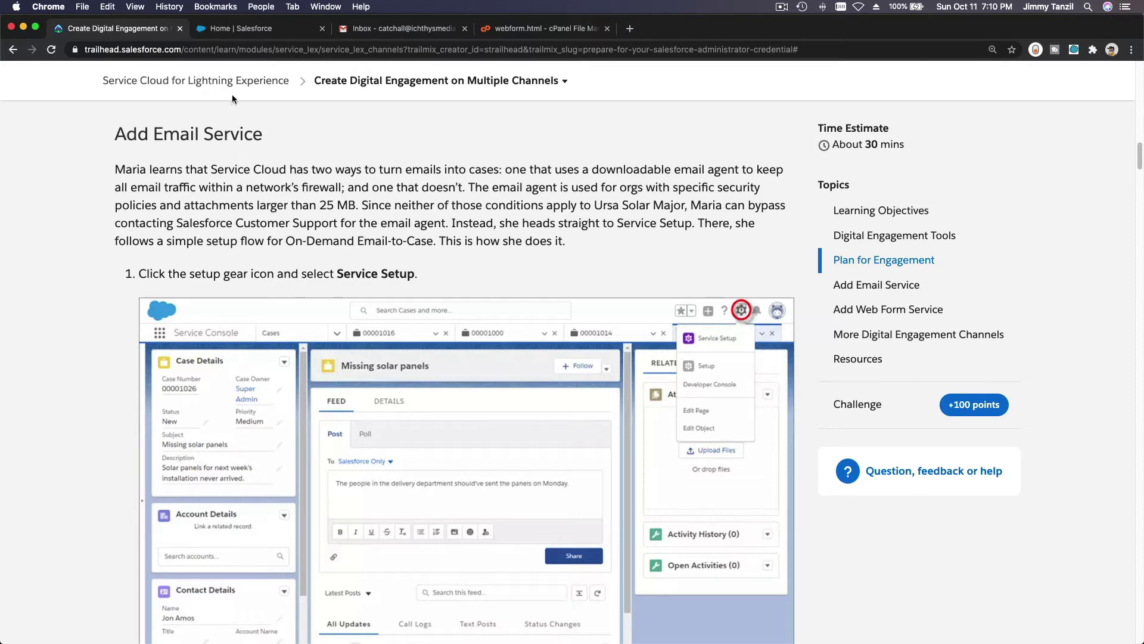
On the Salesforce Service Setup Home, launch the Connect Your Support Email setup tile.
{"action": "left_click", "coordinate": [243, 33]}
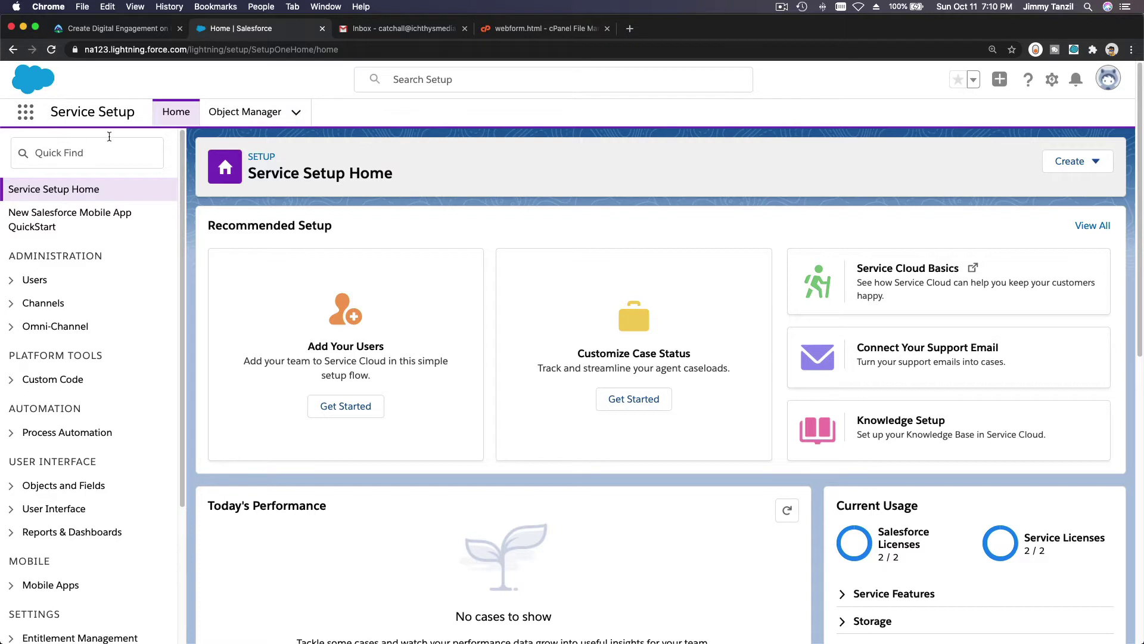
{"action": "left_click", "coordinate": [1053, 84]}
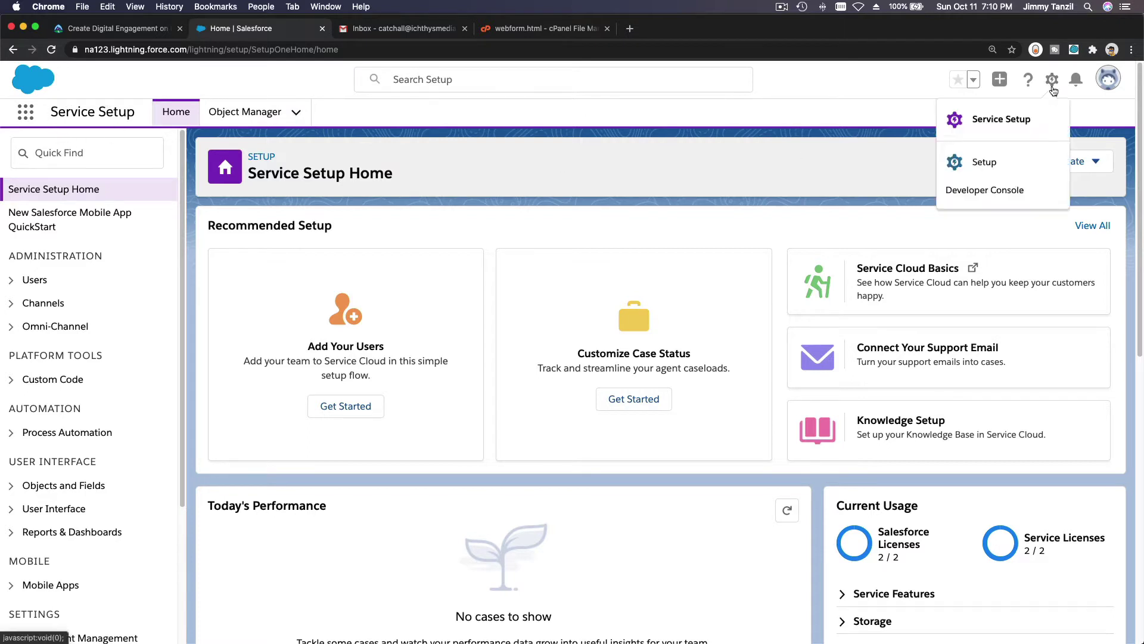
{"action": "left_click", "coordinate": [720, 199]}
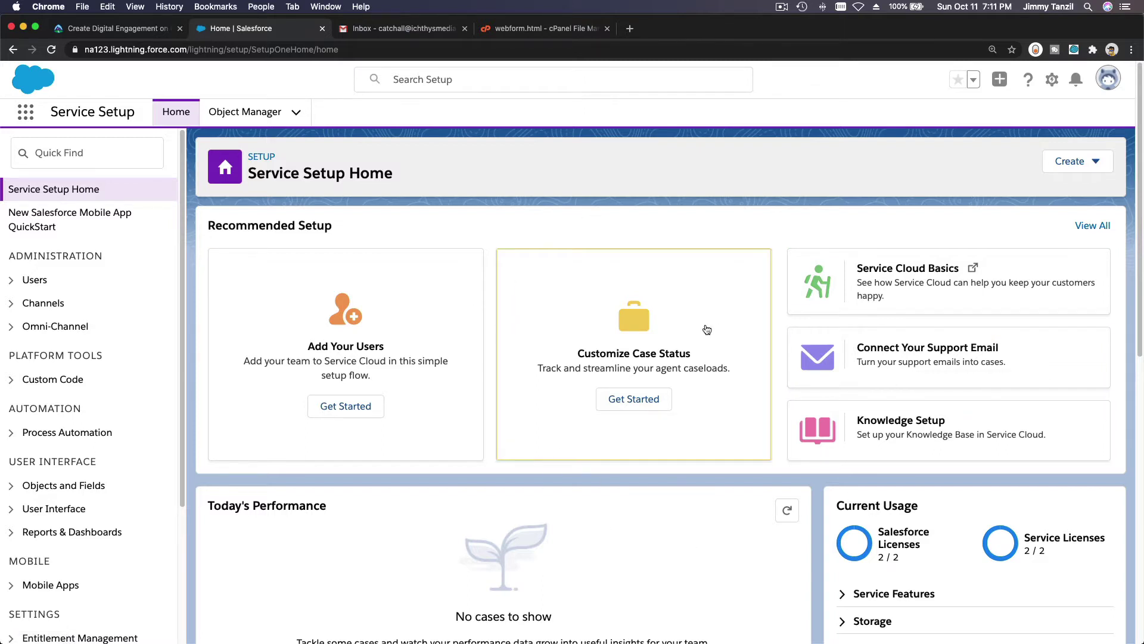
{"action": "left_click", "coordinate": [882, 354]}
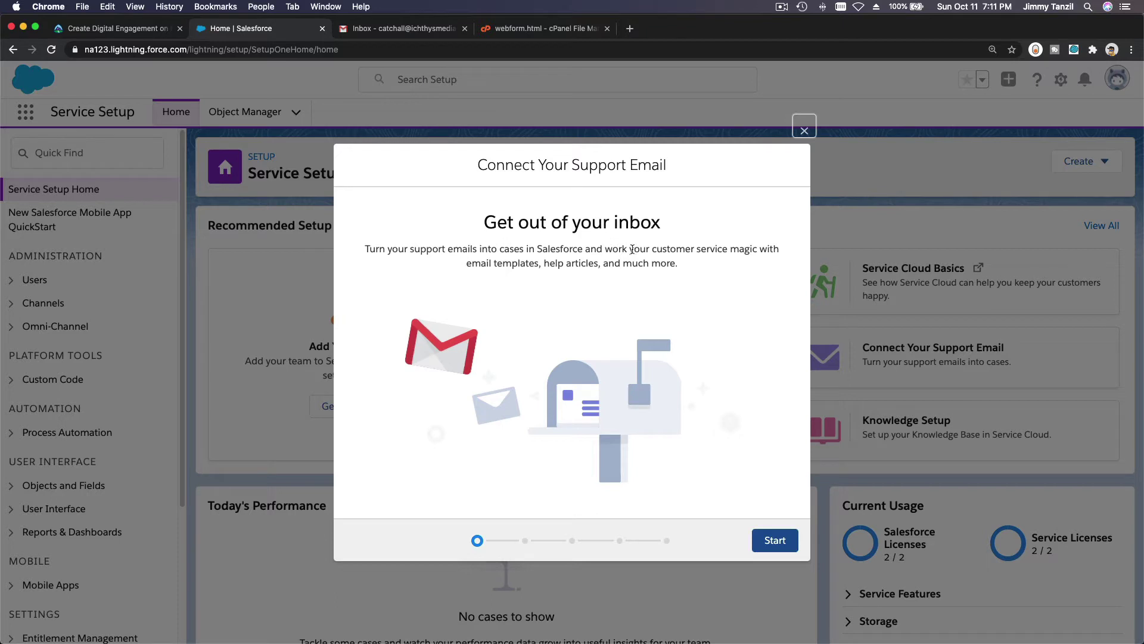
Enter the support email address, choose Google as the email provider, and continue to case details.
{"action": "left_click", "coordinate": [769, 538]}
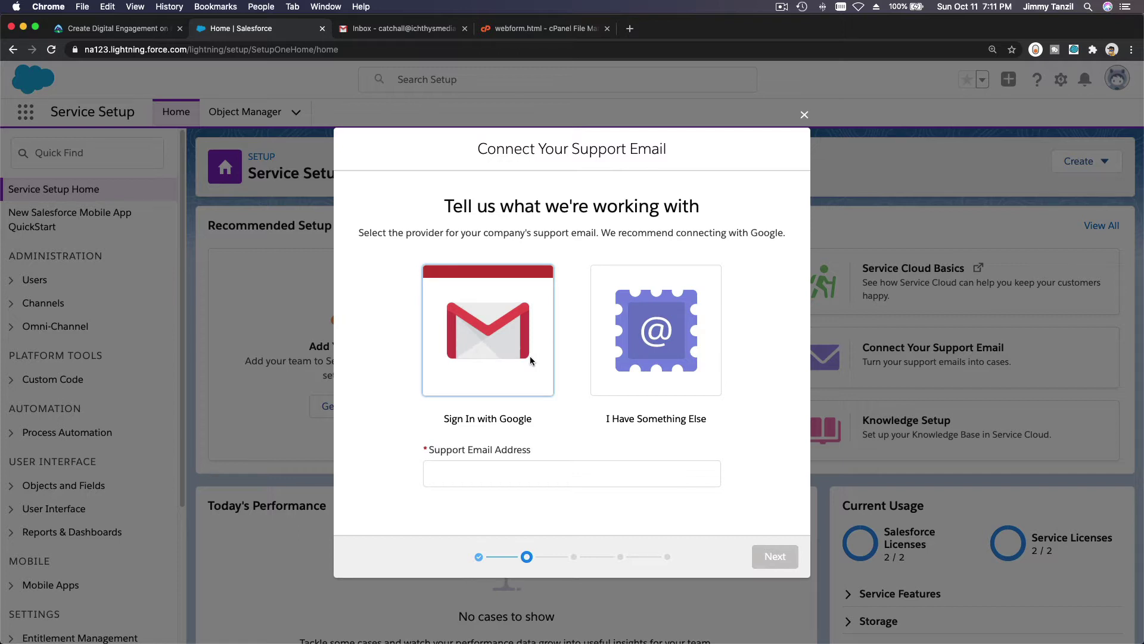
{"action": "left_click", "coordinate": [531, 468]}
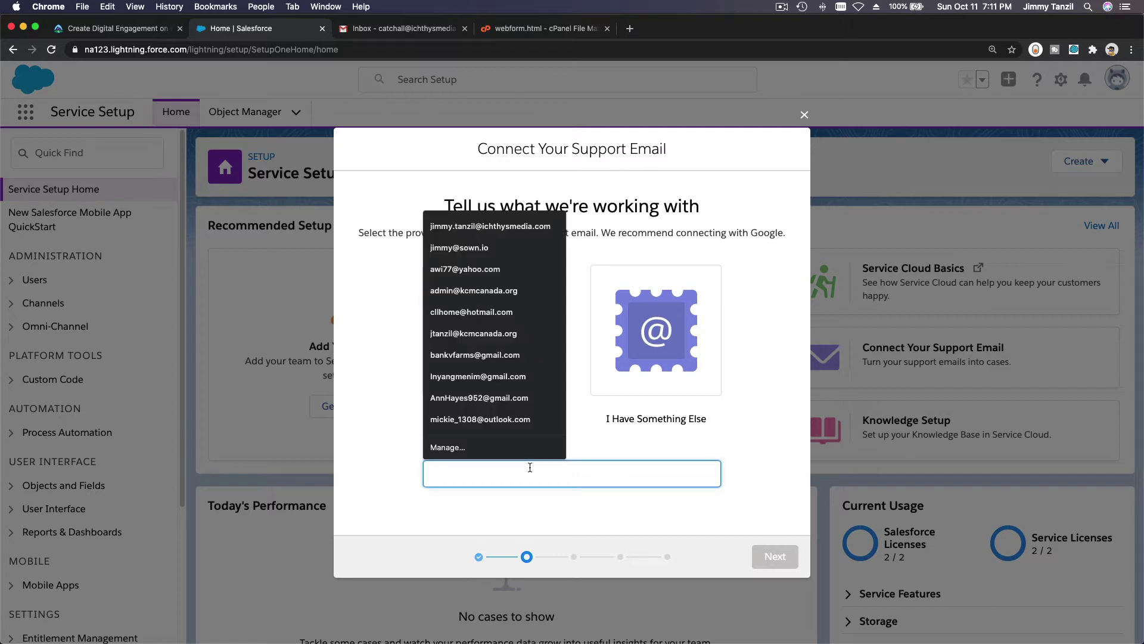
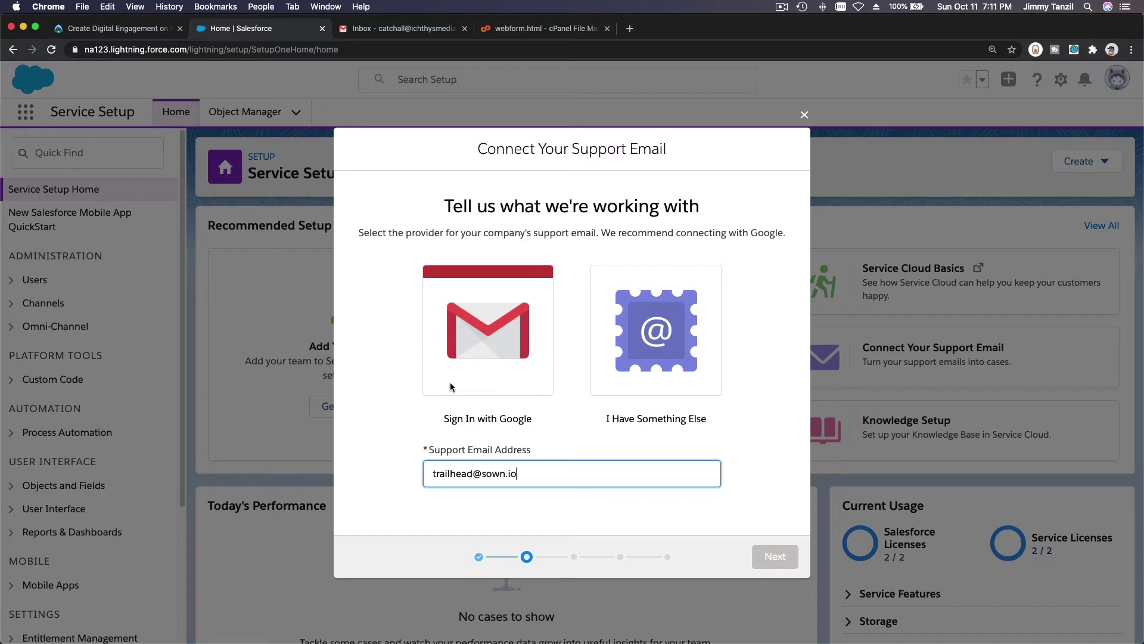
{"action": "left_click", "coordinate": [666, 513]}
{"action": "left_click", "coordinate": [499, 371]}
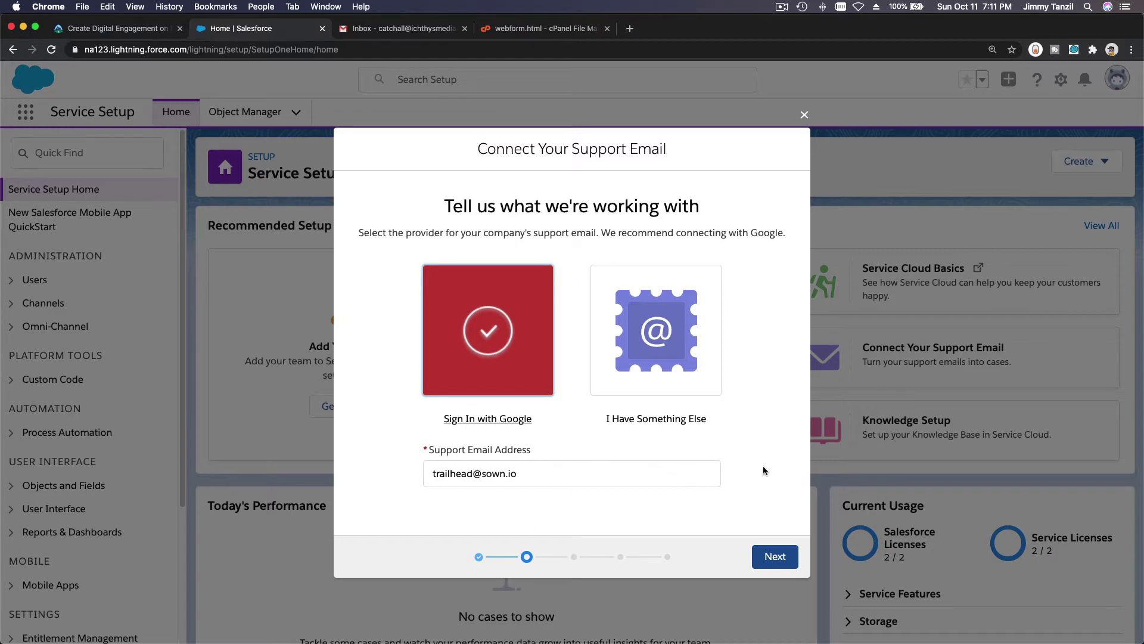
{"action": "left_click", "coordinate": [775, 557]}
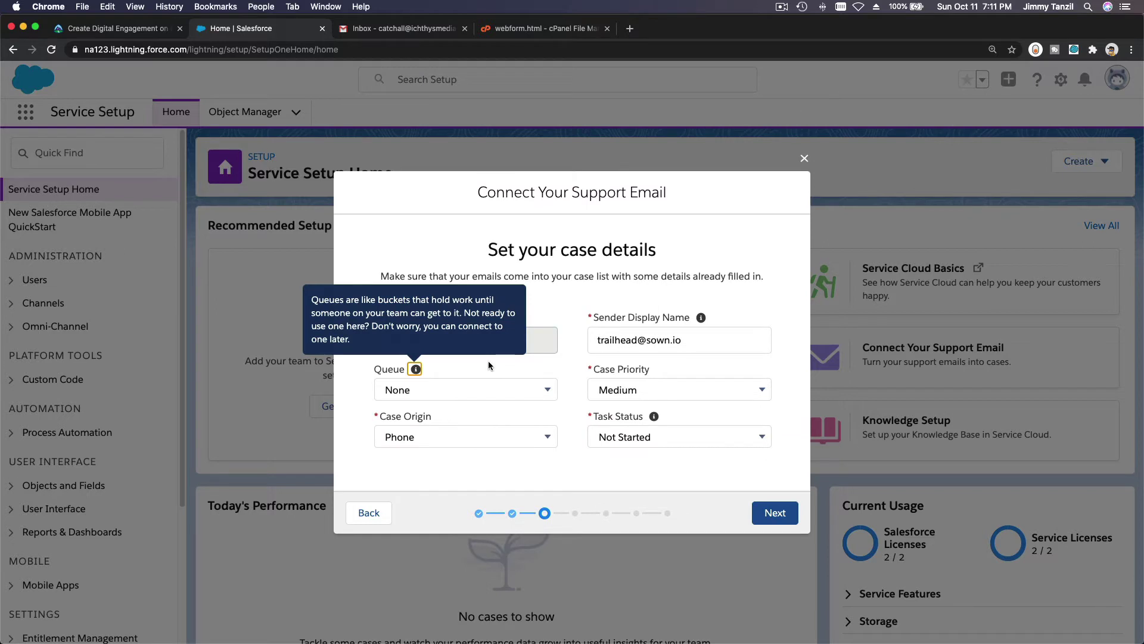
Leave the case queue set to None and set the case origin to Email.
{"action": "left_click", "coordinate": [464, 467]}
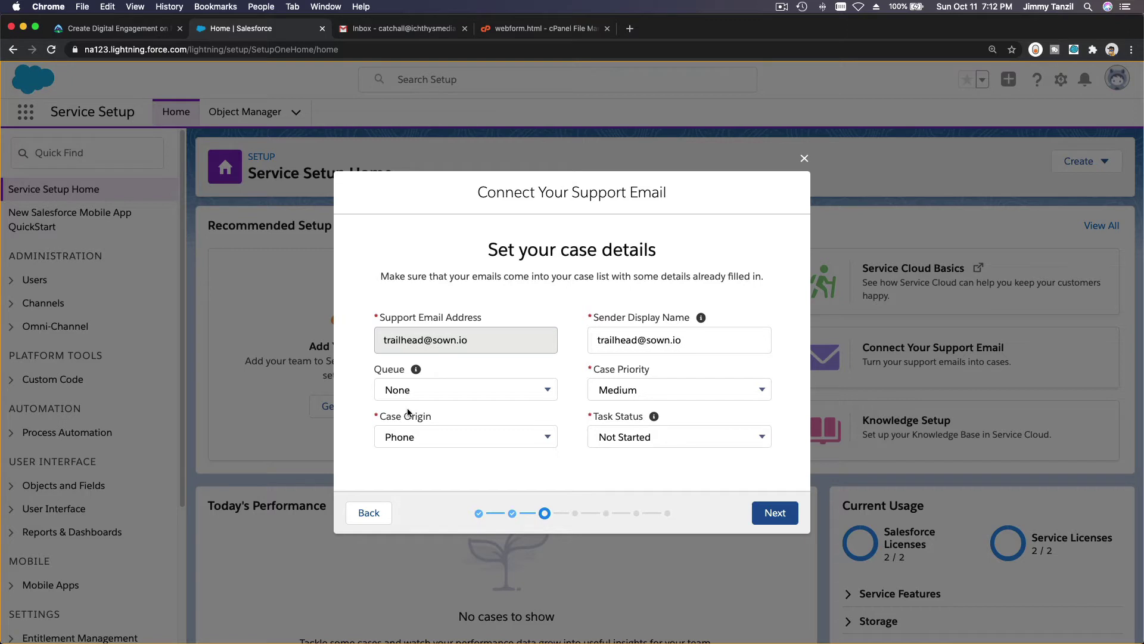
{"action": "left_click", "coordinate": [443, 387]}
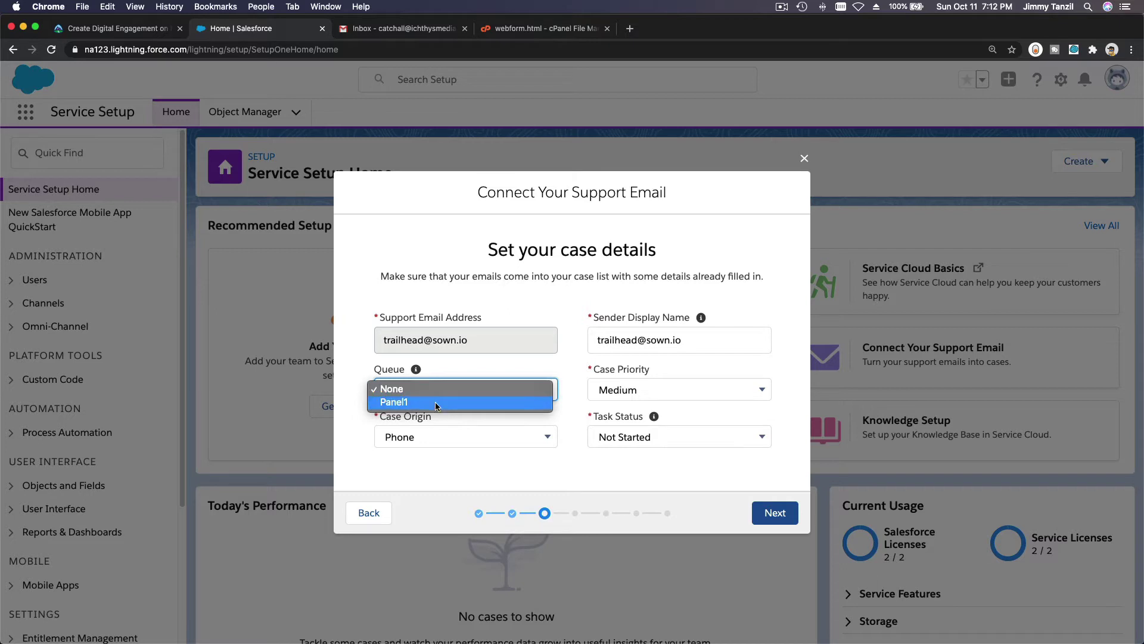
{"action": "left_click", "coordinate": [477, 361]}
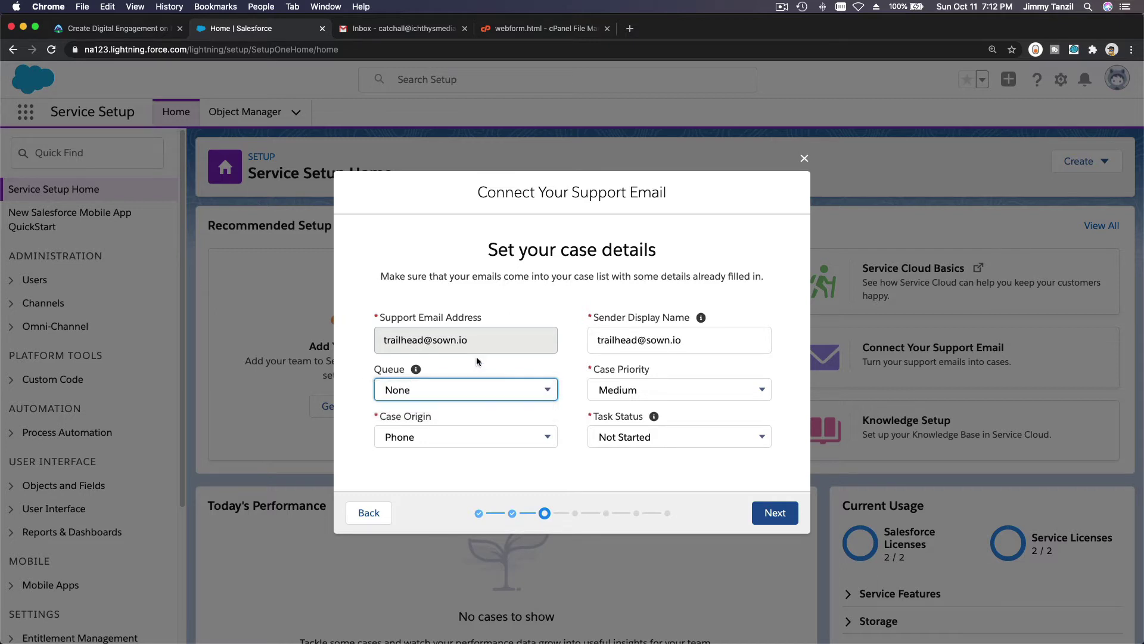
{"action": "left_click", "coordinate": [449, 437]}
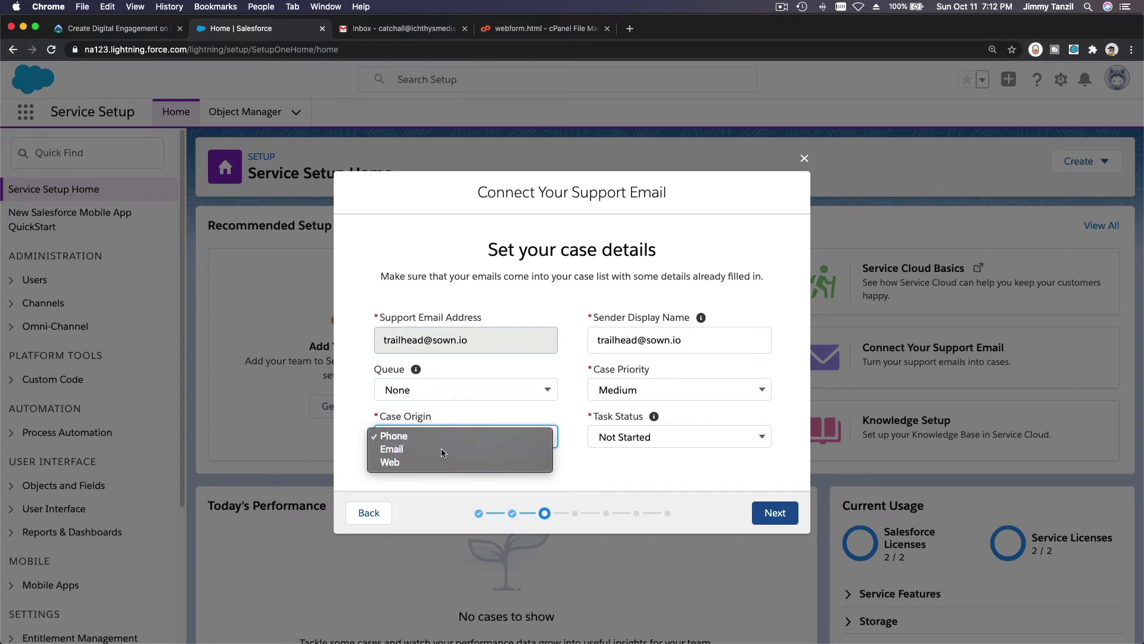
{"action": "left_click", "coordinate": [442, 448]}
{"action": "left_click", "coordinate": [463, 454]}
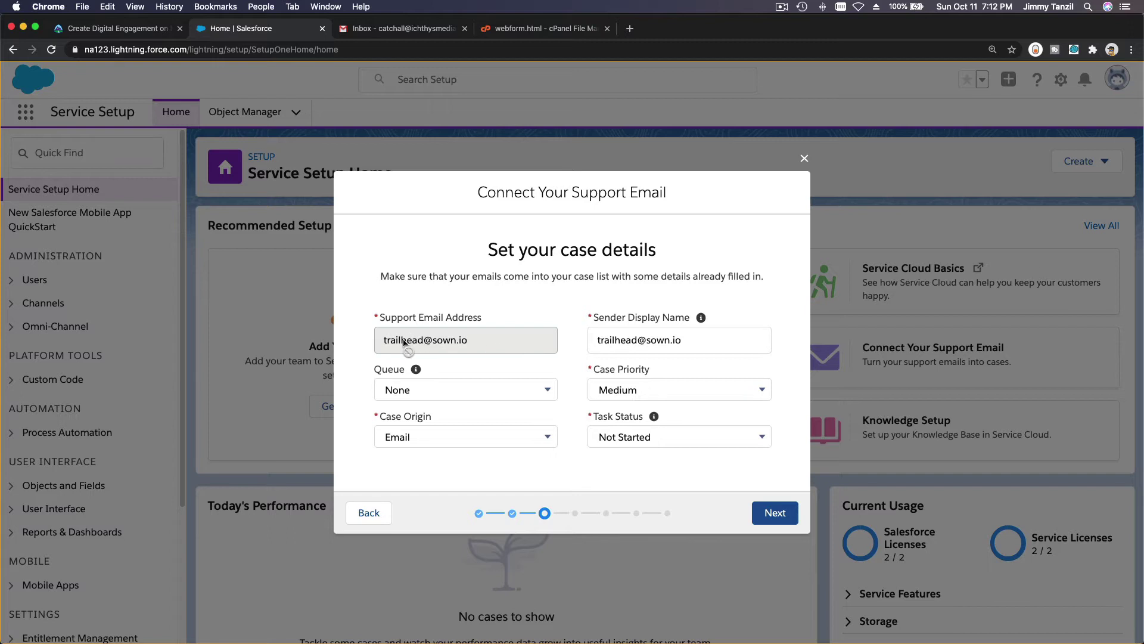
Keep Case Priority at Medium and Task Status at Not Started, then save the case details.
{"action": "left_click", "coordinate": [647, 386]}
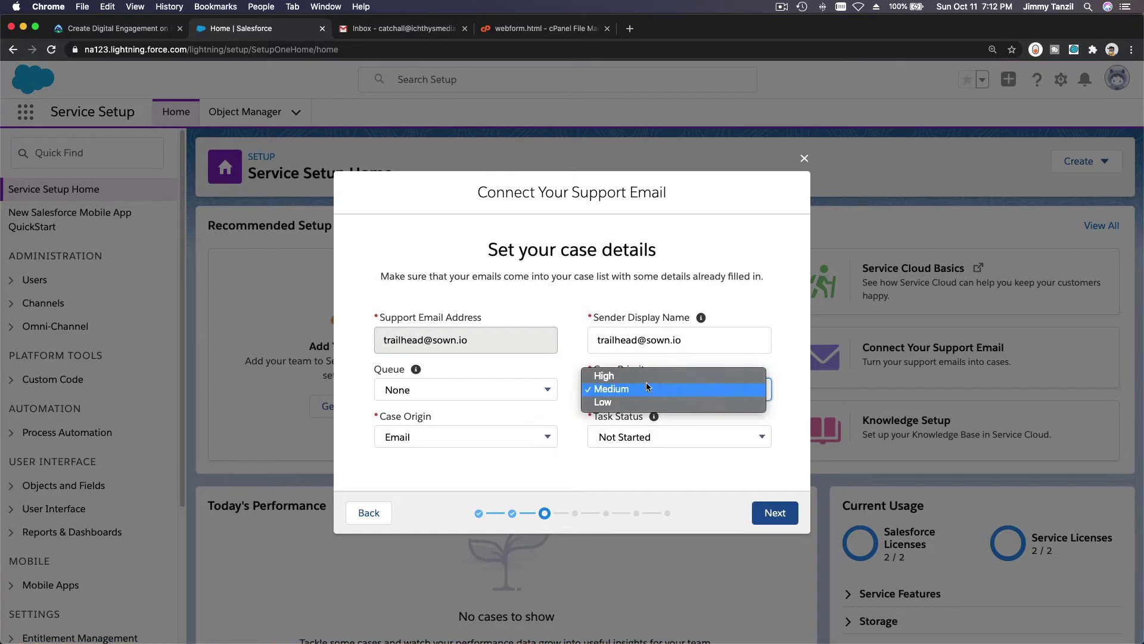
{"action": "left_click", "coordinate": [630, 276]}
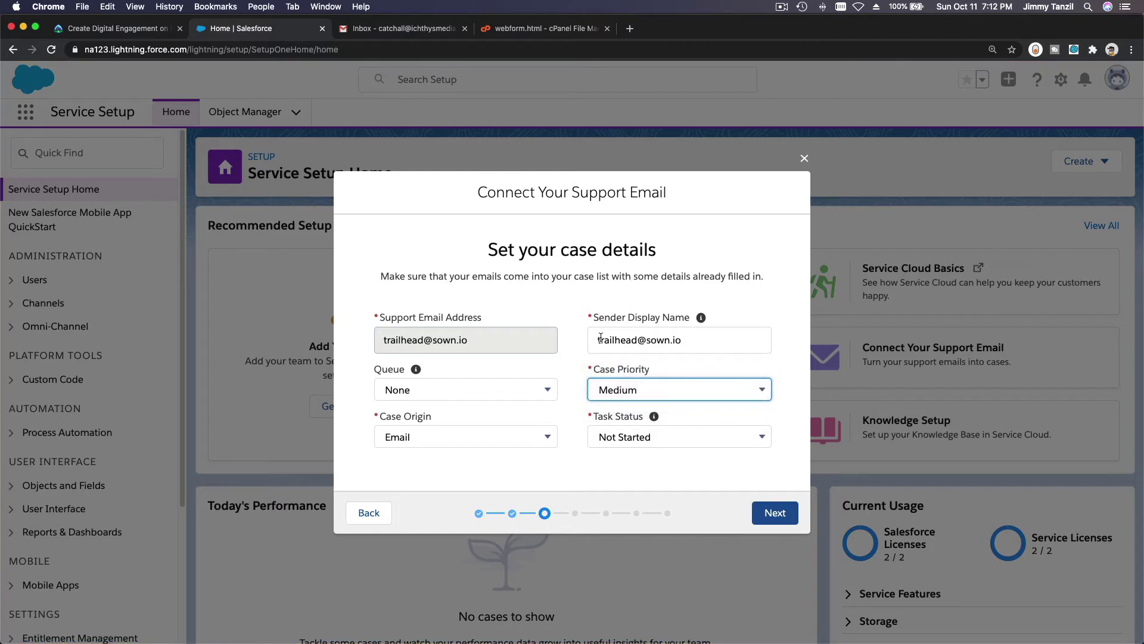
{"action": "left_click", "coordinate": [636, 430]}
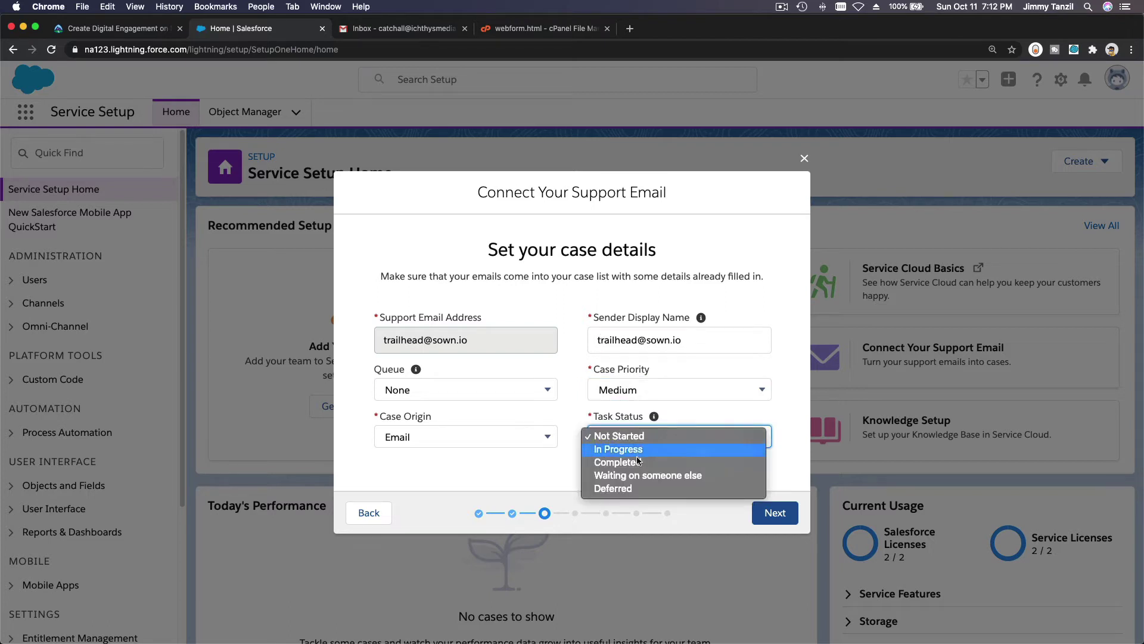
{"action": "left_click", "coordinate": [564, 463]}
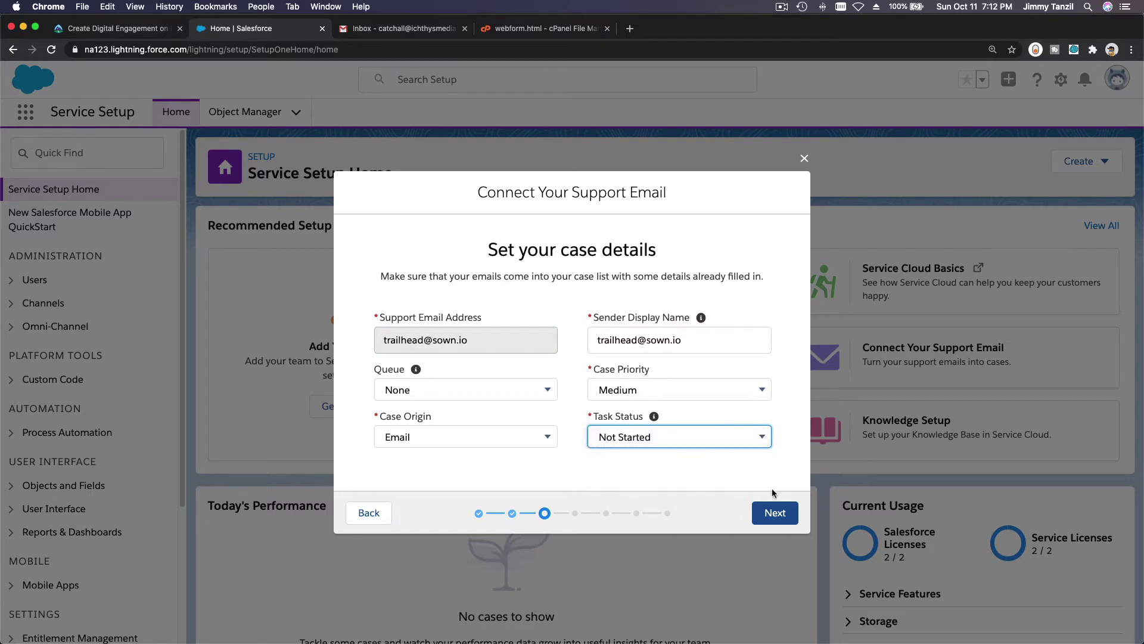
{"action": "left_click", "coordinate": [775, 514]}
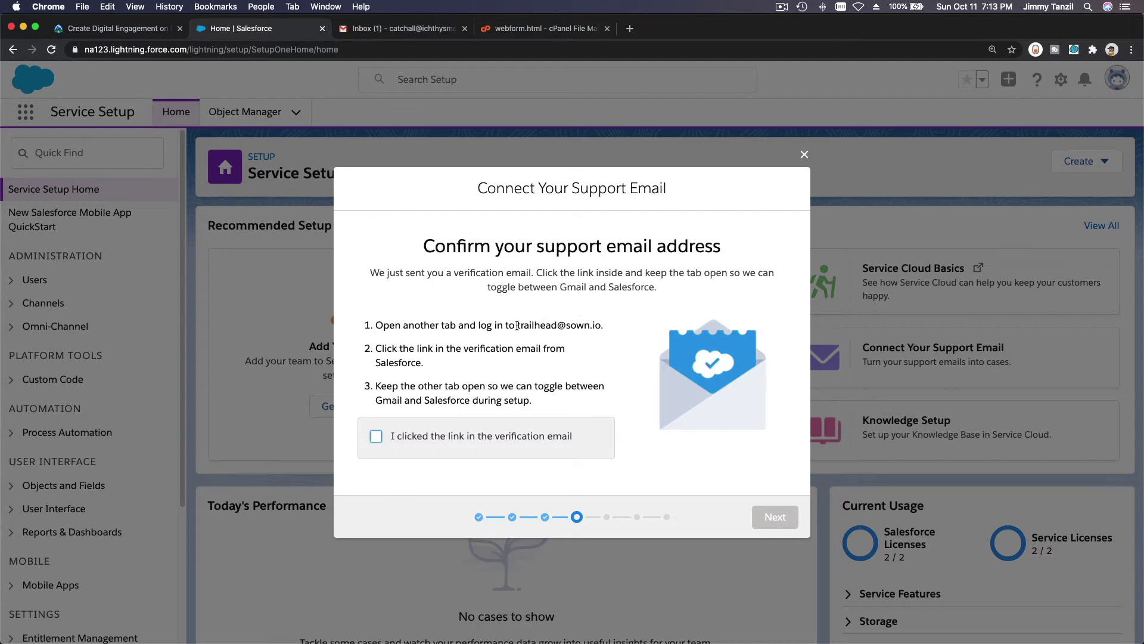
Select the support address in the confirmation step, then switch to the Gmail inbox.
{"action": "left_click_drag", "start_coordinate": [517, 325], "coordinate": [601, 326]}
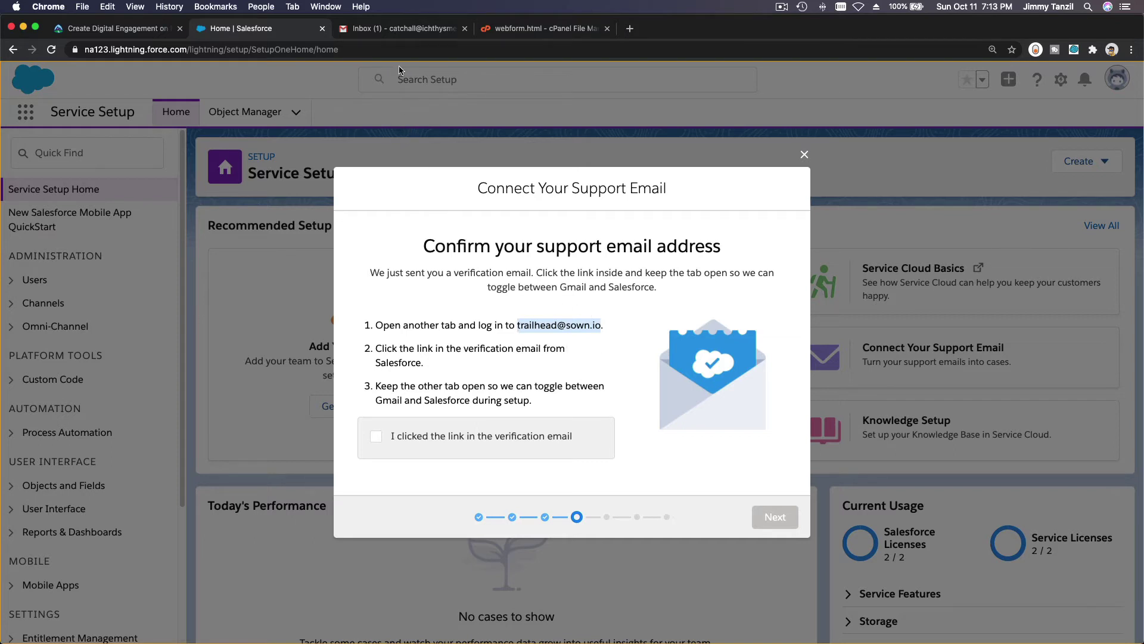
{"action": "left_click", "coordinate": [398, 32]}
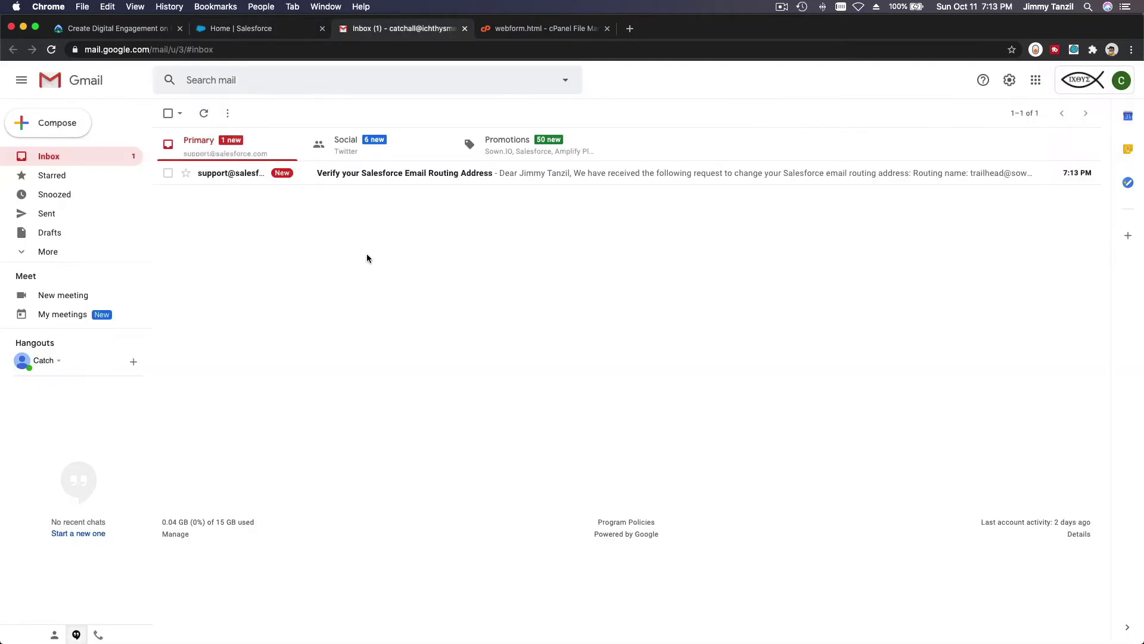
Verify the routing address through the Salesforce email's link, then close the extra console tab.
{"action": "left_click", "coordinate": [381, 174]}
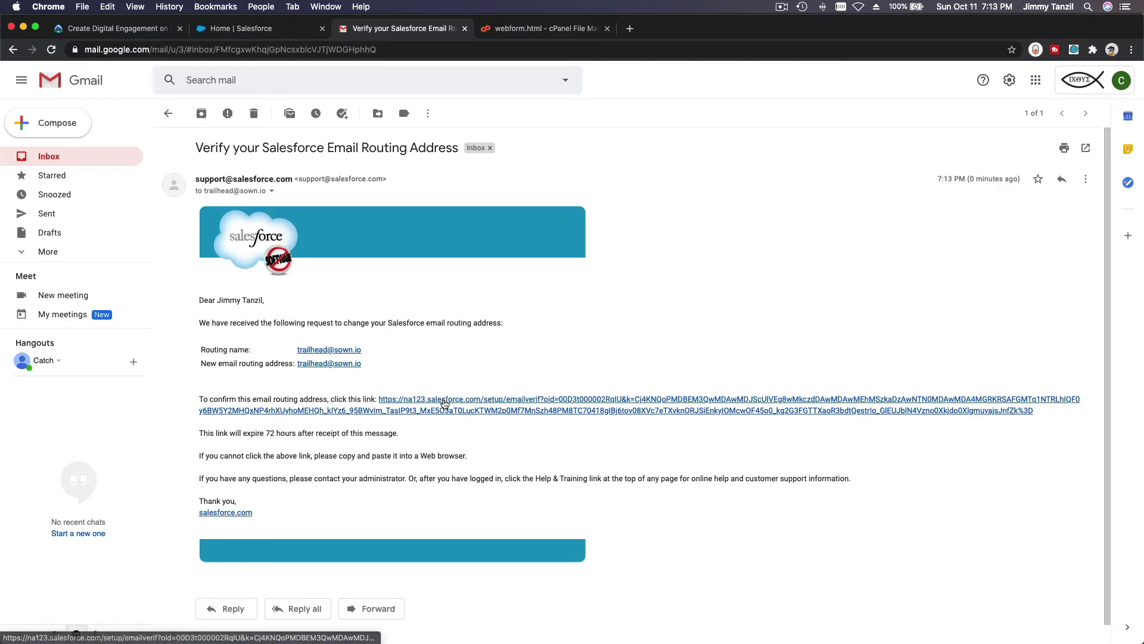
{"action": "left_click", "coordinate": [444, 403]}
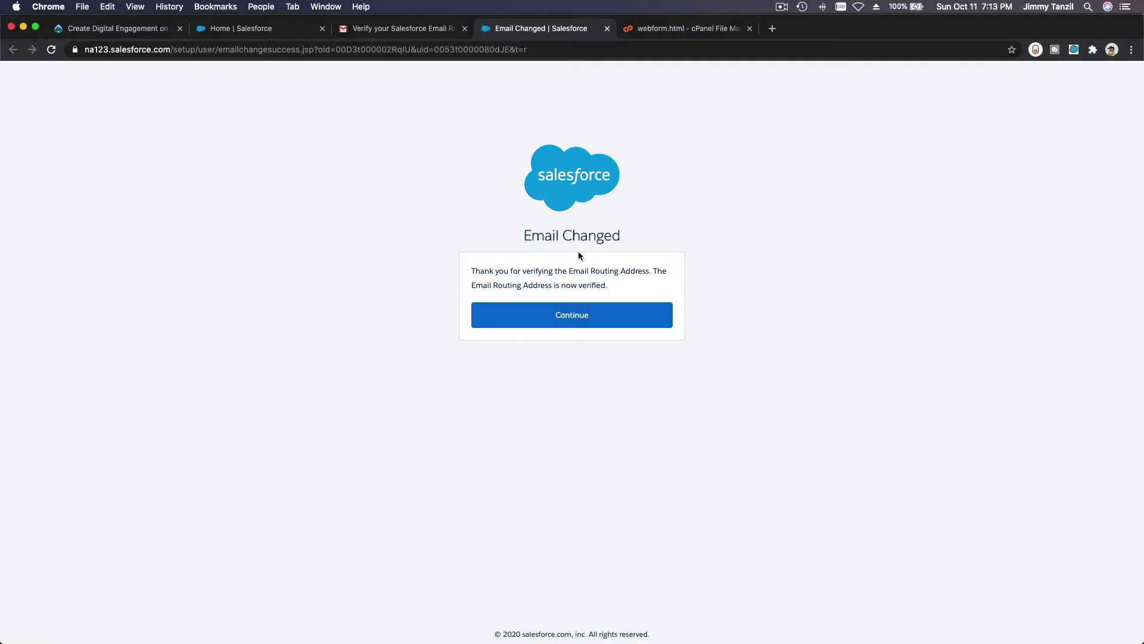
{"action": "left_click", "coordinate": [579, 319]}
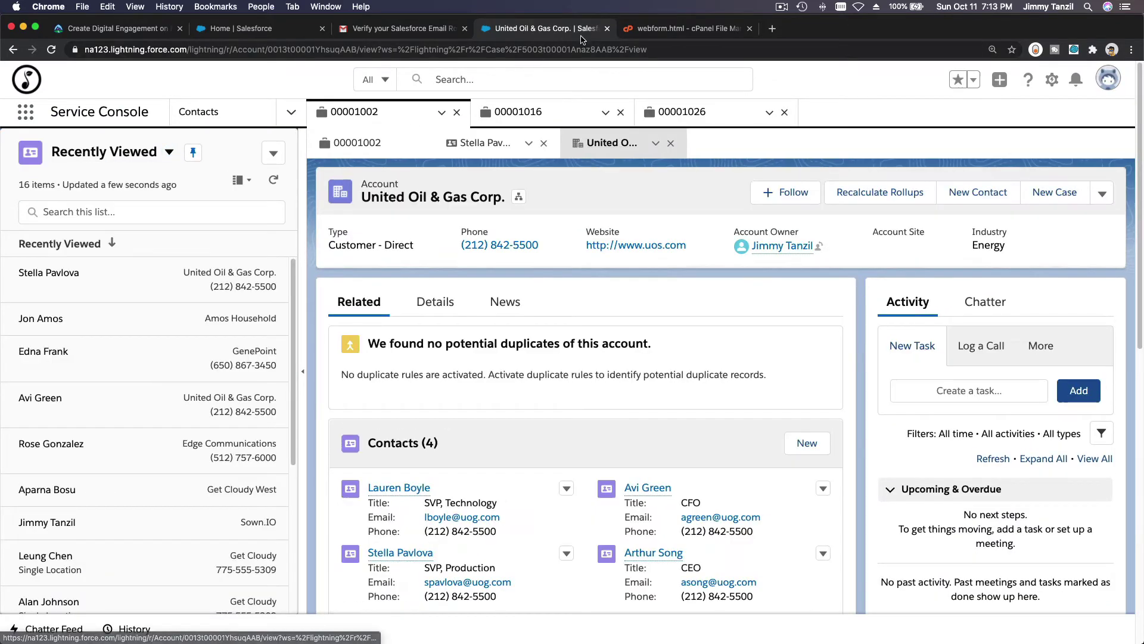
{"action": "left_click", "coordinate": [606, 29]}
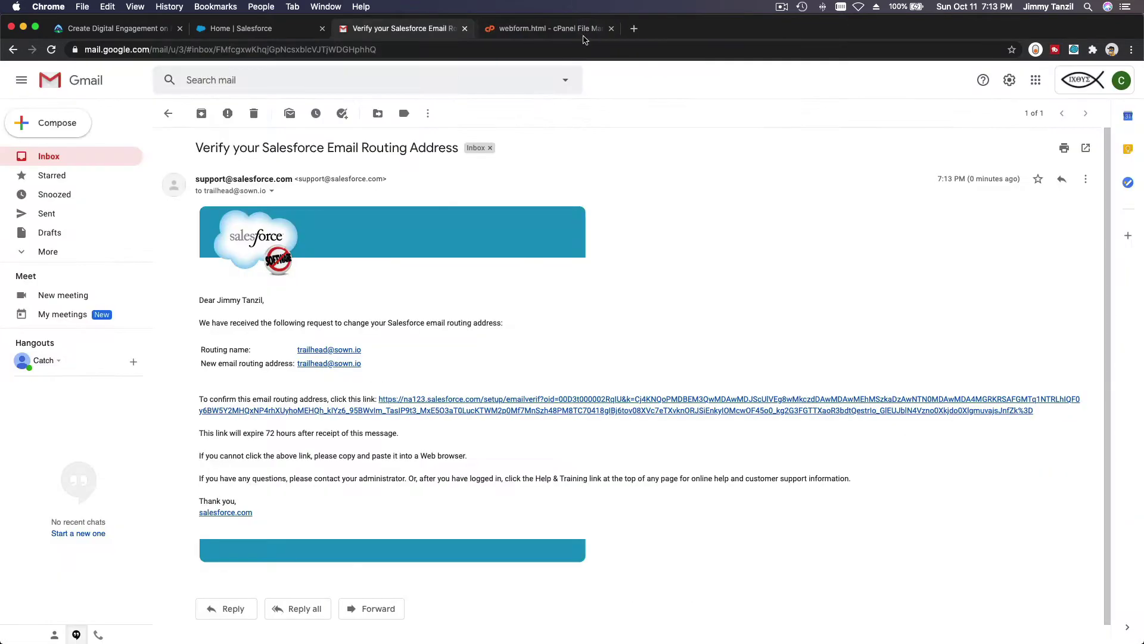
{"action": "left_click", "coordinate": [285, 34]}
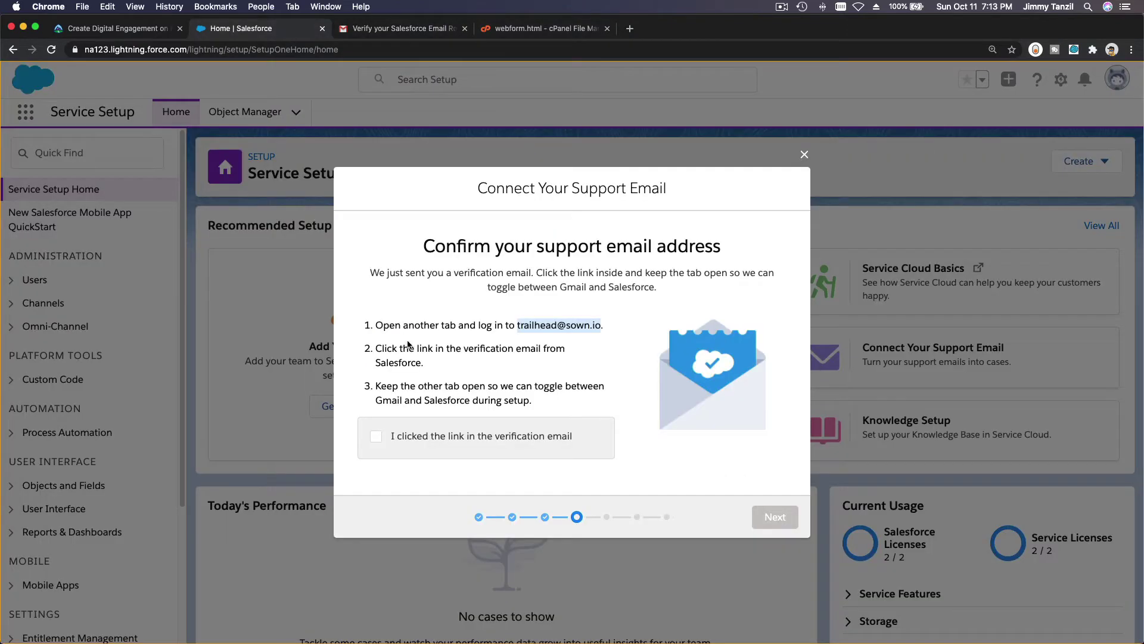
Confirm the verification link was clicked, advance to forwarding, and copy the case routing address.
{"action": "left_click", "coordinate": [375, 435]}
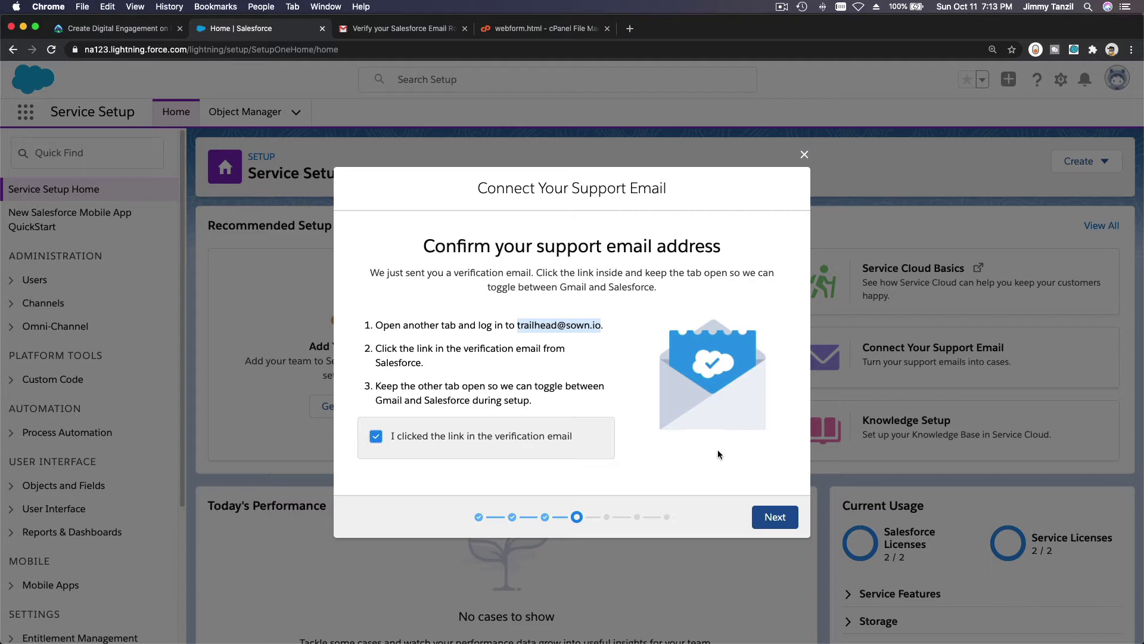
{"action": "left_click", "coordinate": [773, 516]}
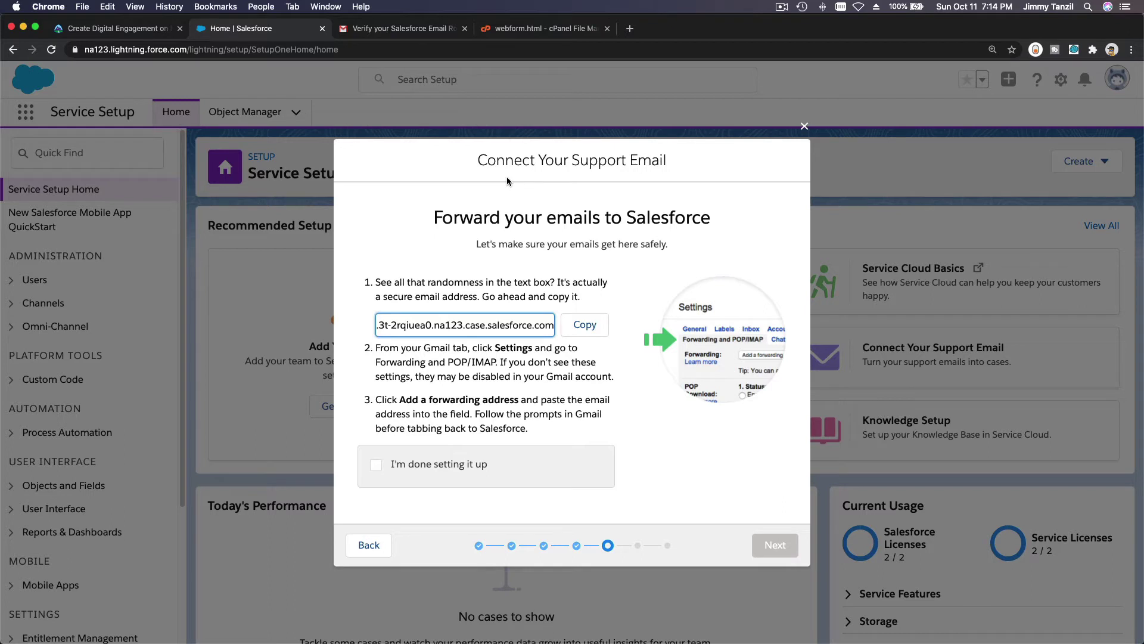
{"action": "left_click", "coordinate": [572, 323]}
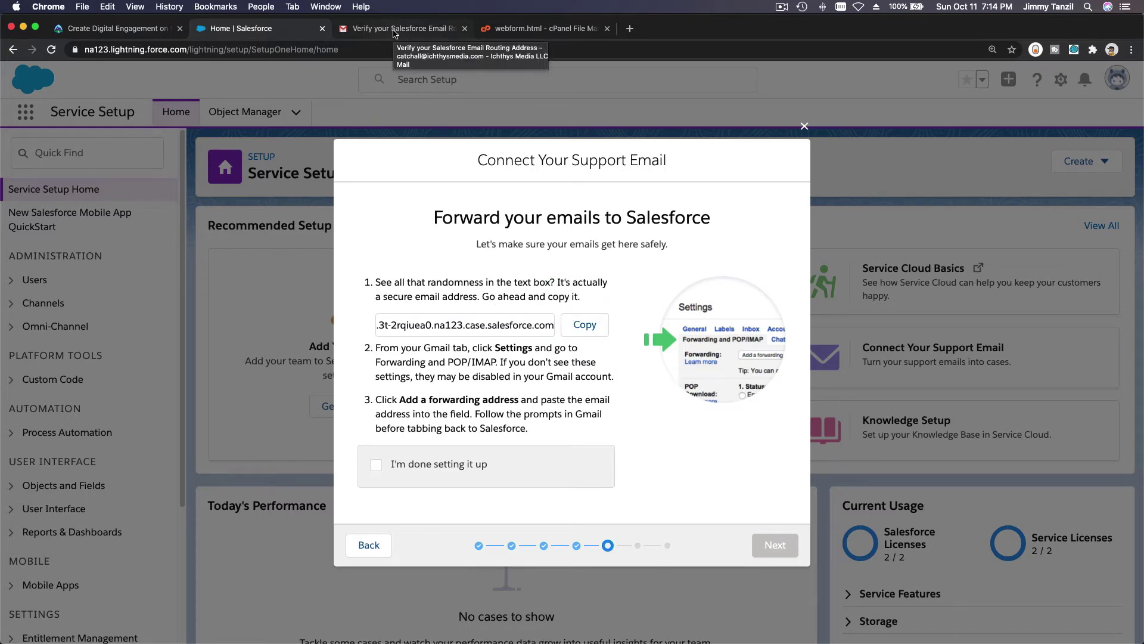
In Gmail, open the full settings page from the quick settings panel.
{"action": "left_click", "coordinate": [395, 29]}
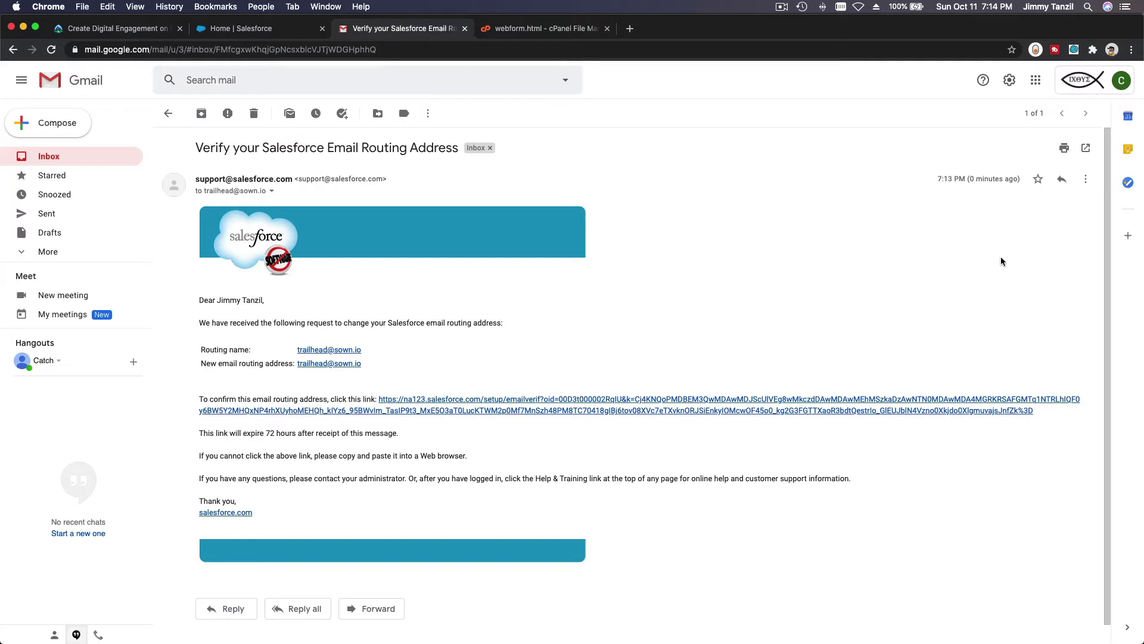
{"action": "left_click", "coordinate": [1010, 84]}
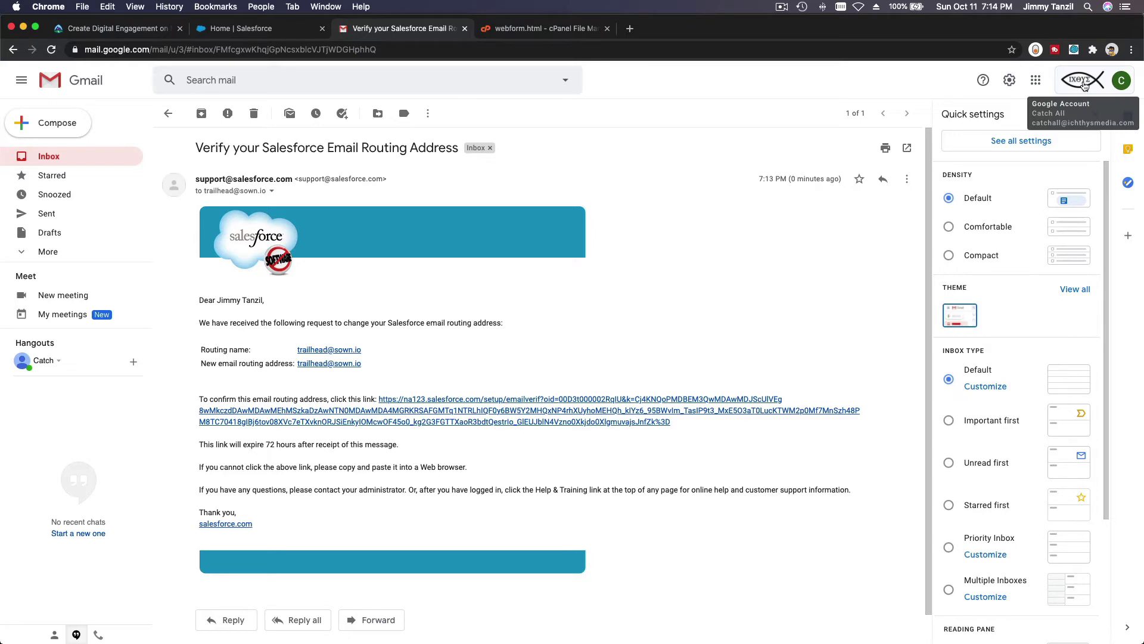
{"action": "left_click", "coordinate": [1084, 87]}
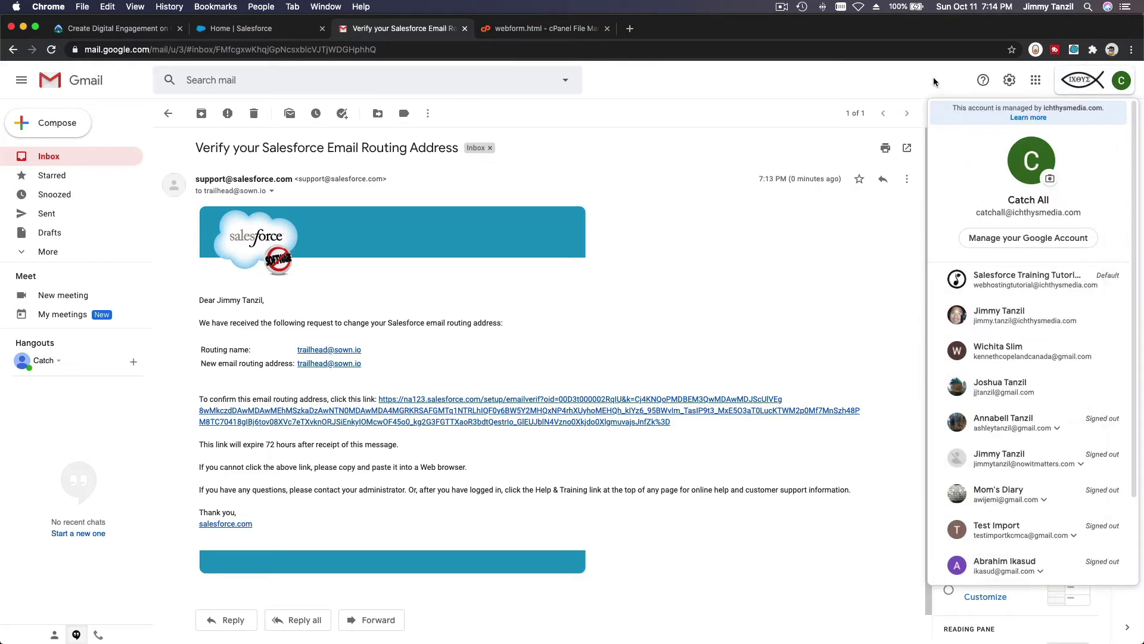
{"action": "left_click", "coordinate": [1008, 84]}
{"action": "left_click", "coordinate": [1007, 83]}
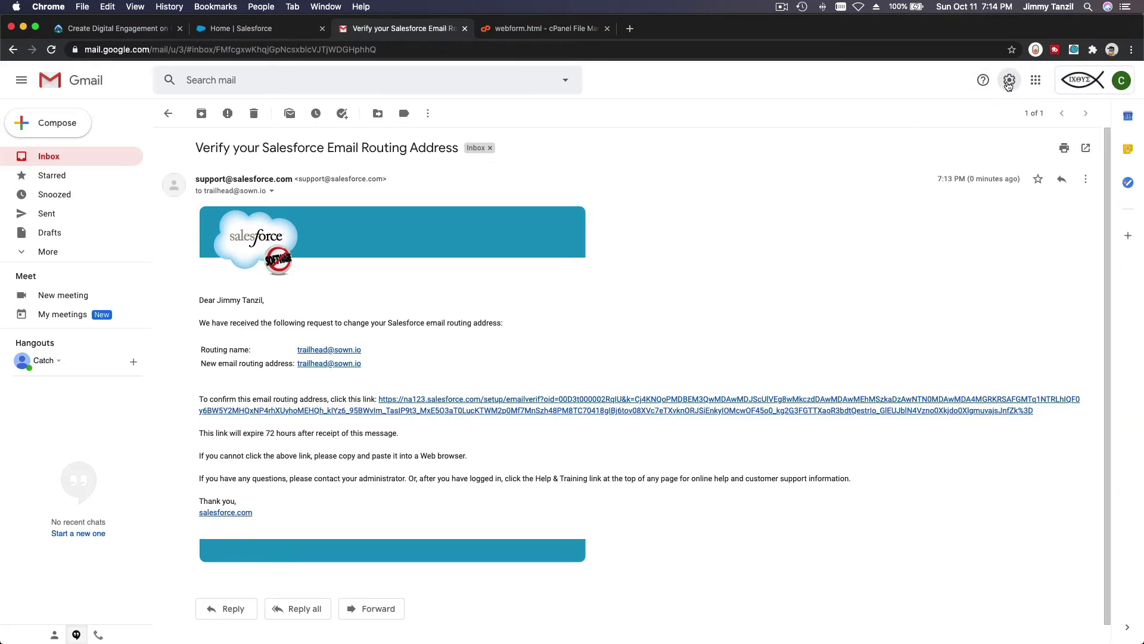
{"action": "left_click", "coordinate": [1008, 84]}
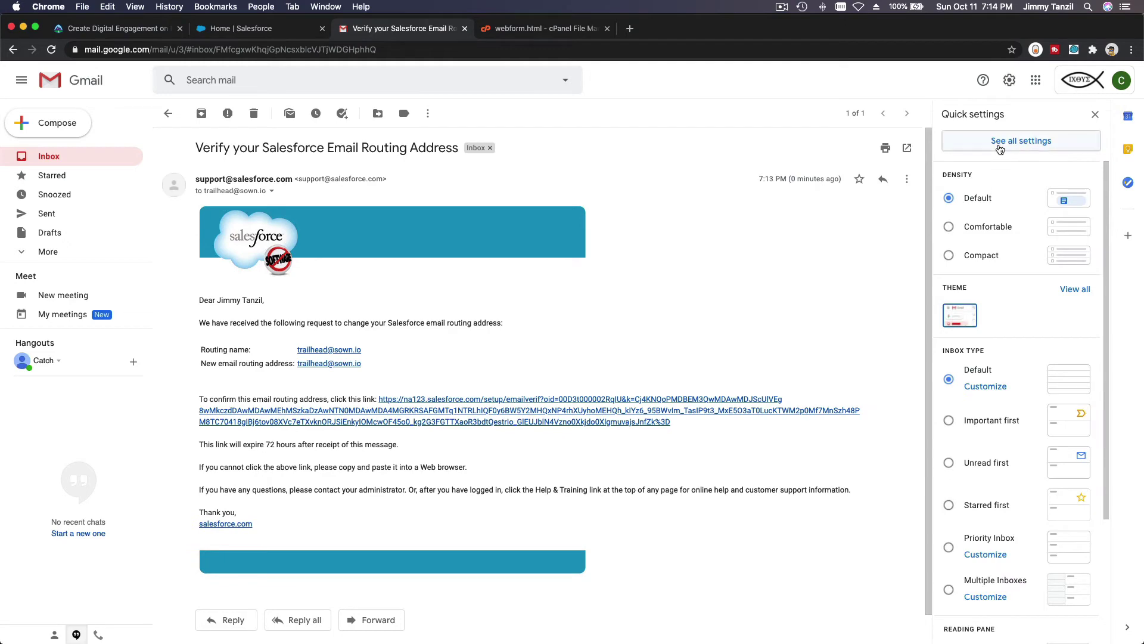
{"action": "left_click", "coordinate": [1000, 149]}
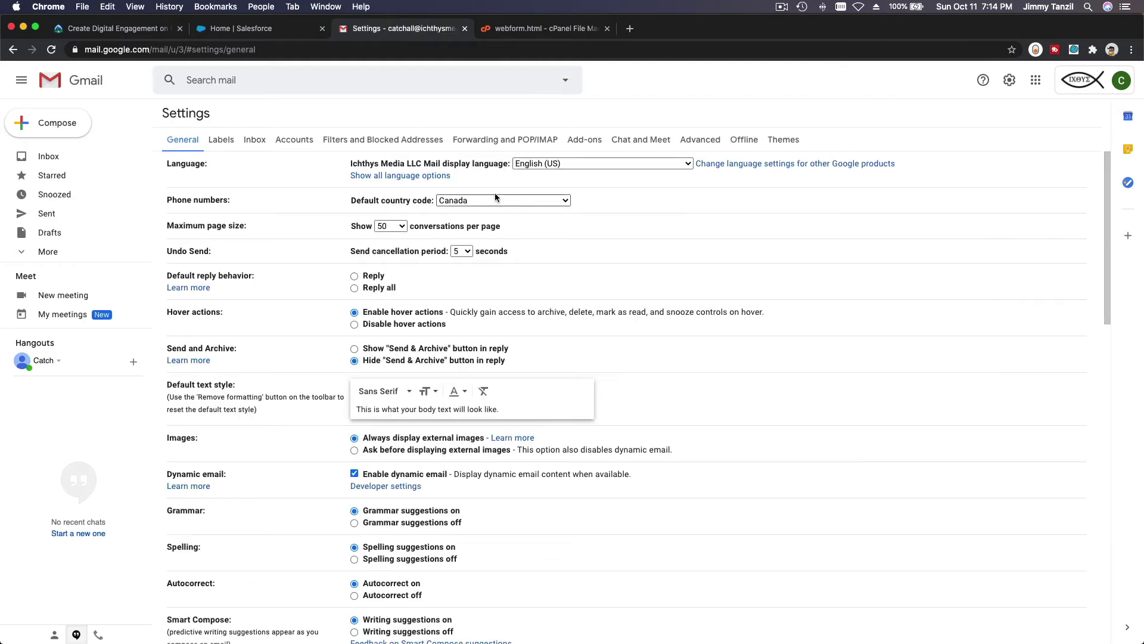
In Forwarding and POP/IMAP, submit the pasted Salesforce routing address as a new forwarding address.
{"action": "left_click", "coordinate": [471, 144]}
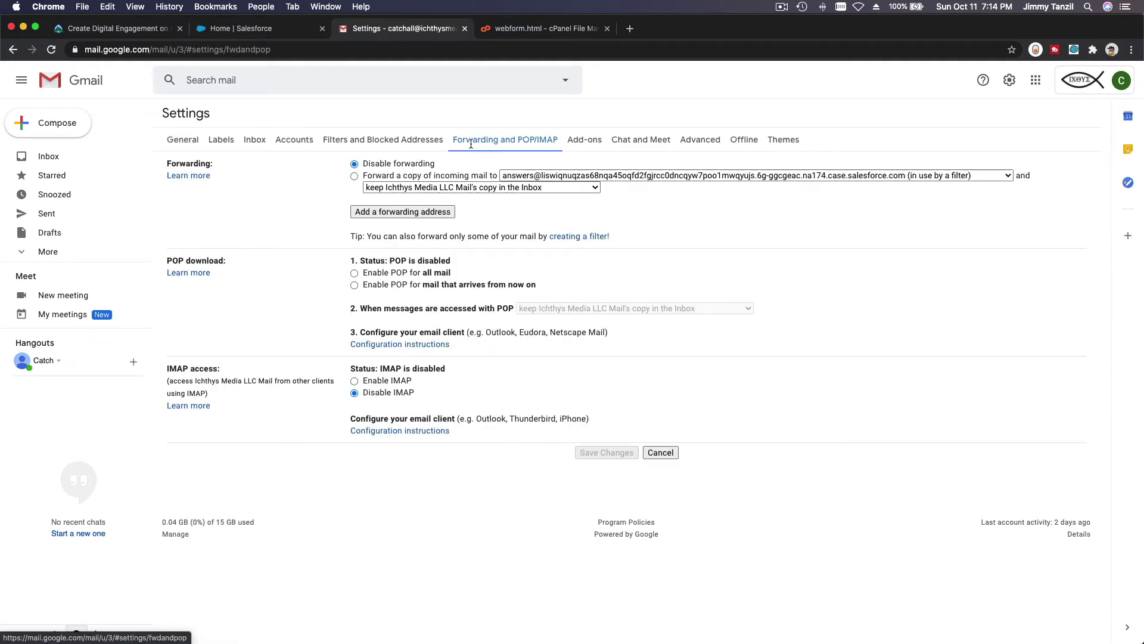
{"action": "left_click", "coordinate": [418, 212]}
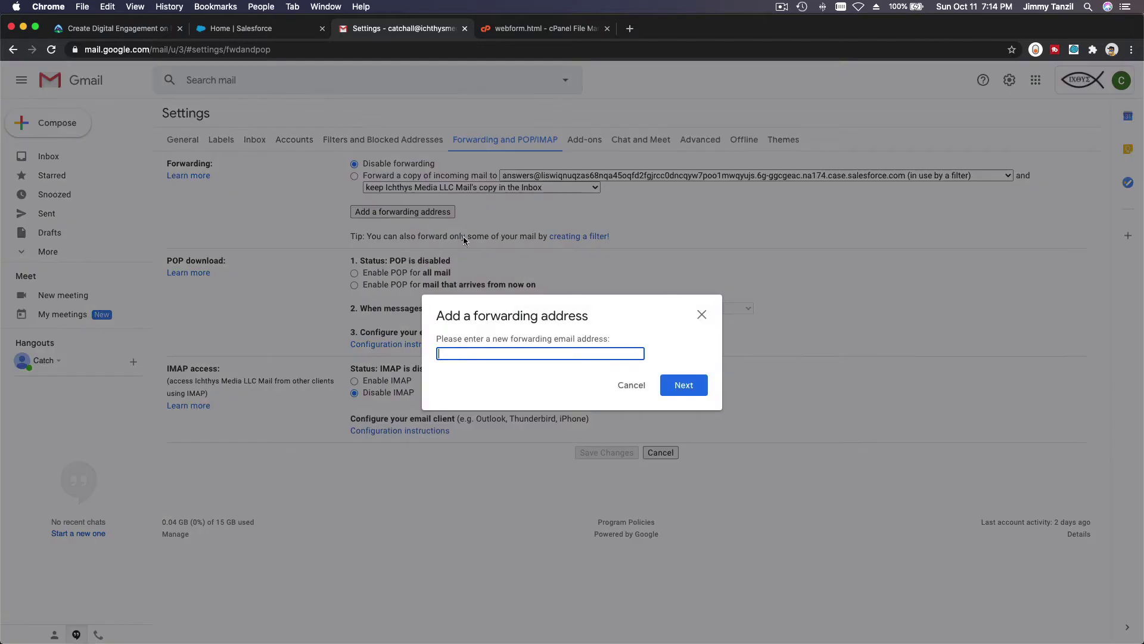
{"action": "key", "text": "super+v"}
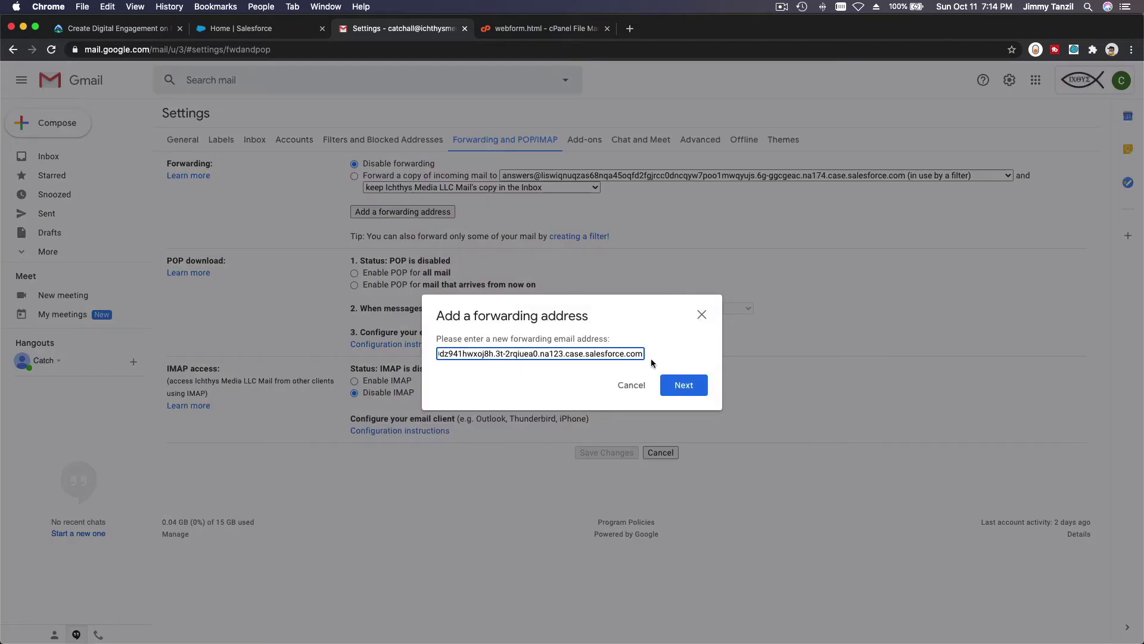
{"action": "left_click", "coordinate": [684, 385]}
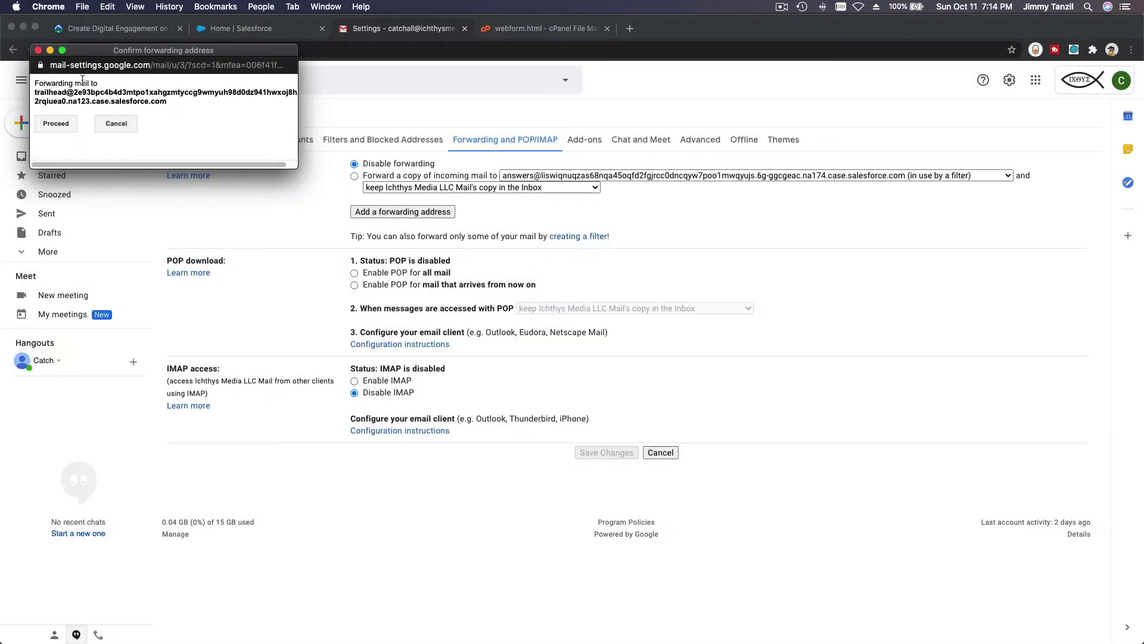
Approve forwarding to the Salesforce address, acknowledge the confirmation-code notice, and return to Salesforce.
{"action": "left_click_drag", "start_coordinate": [296, 103], "coordinate": [443, 106]}
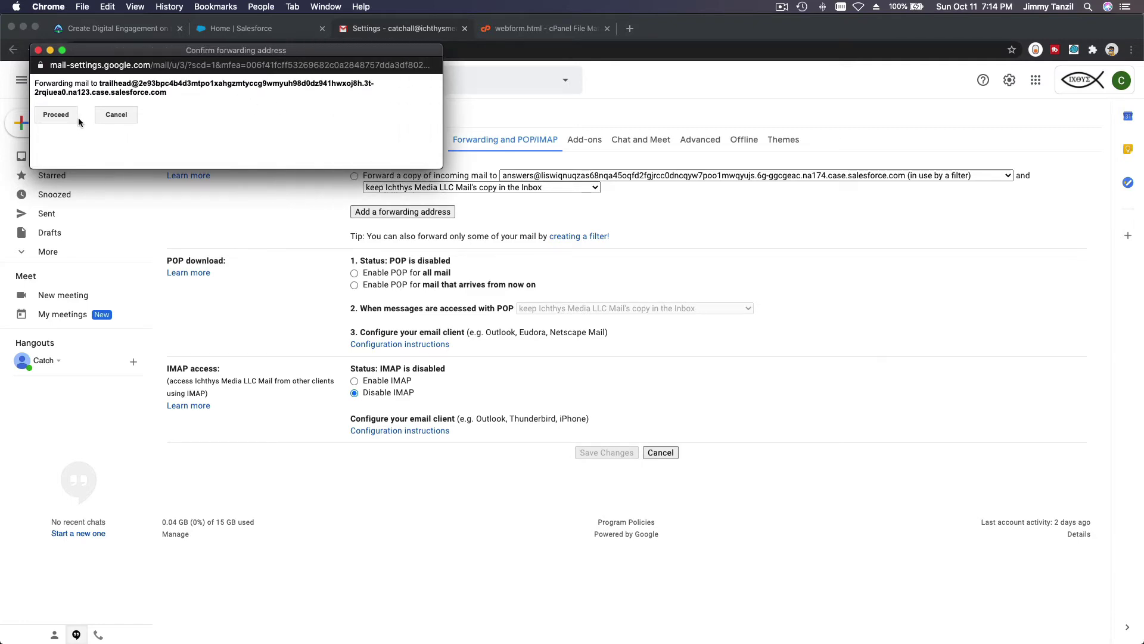
{"action": "left_click", "coordinate": [58, 115]}
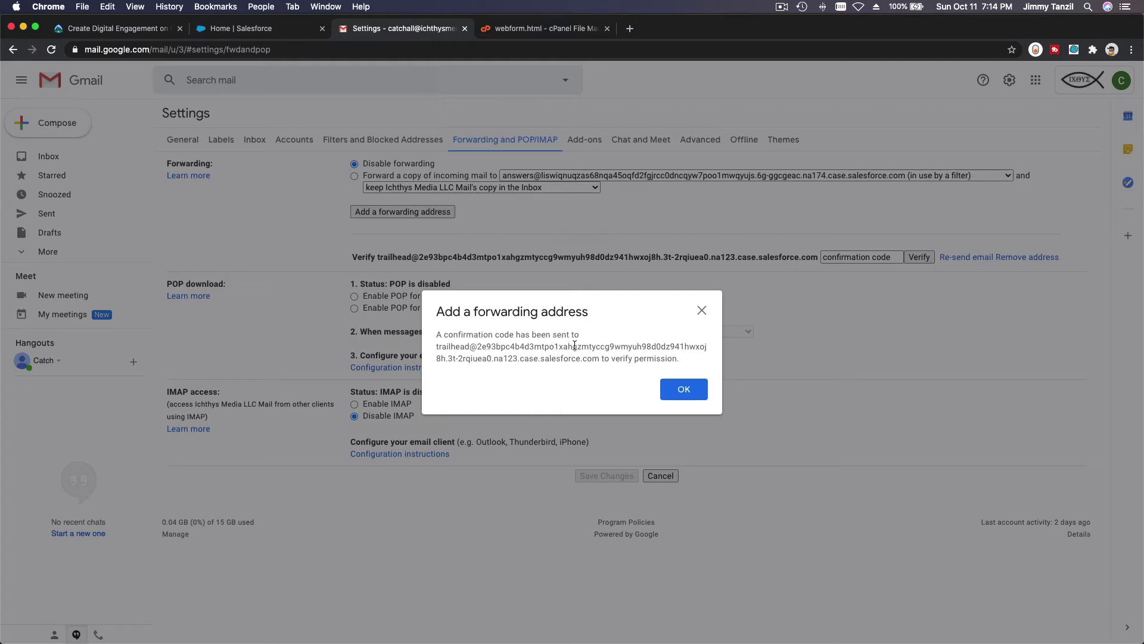
{"action": "left_click", "coordinate": [684, 390]}
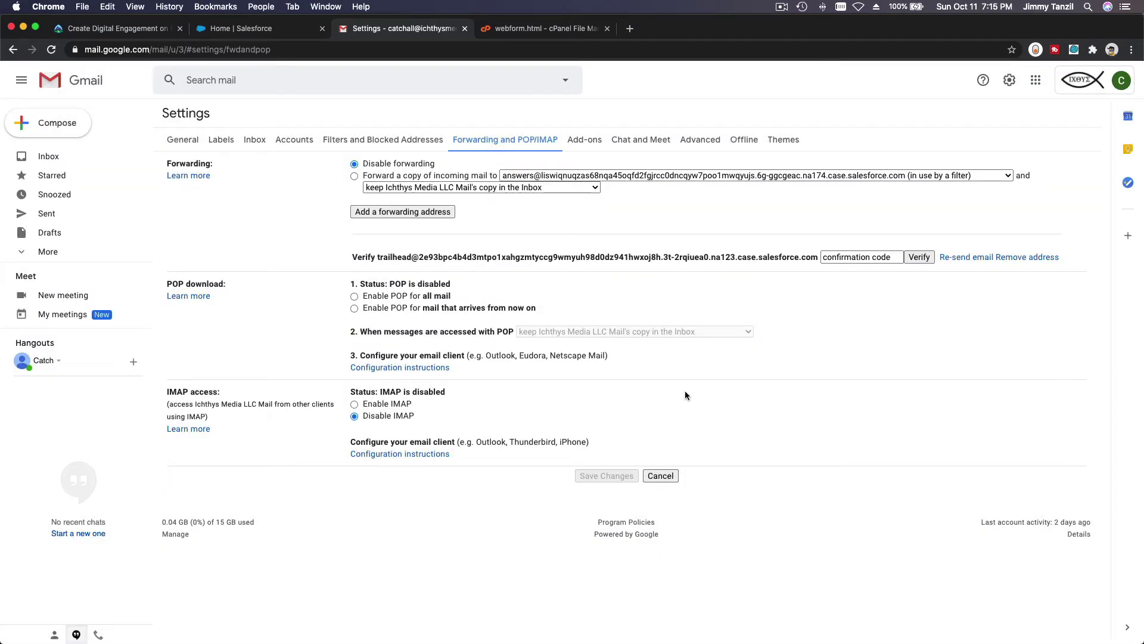
{"action": "left_click", "coordinate": [259, 35]}
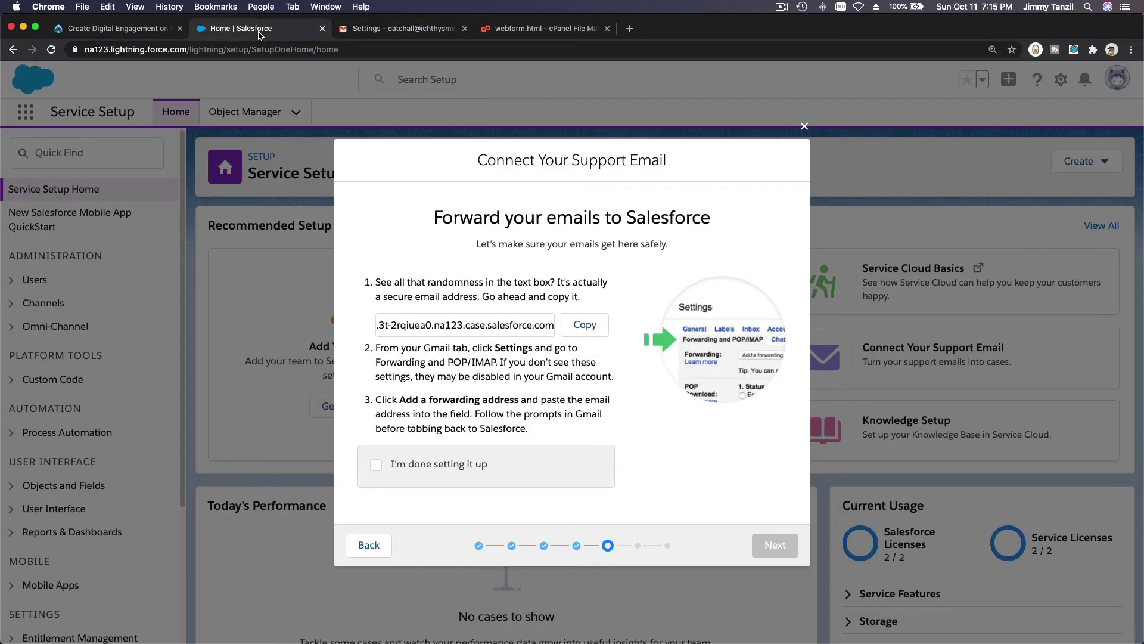
Copy the Salesforce page address and load it in a new browser tab.
{"action": "left_click", "coordinate": [249, 50]}
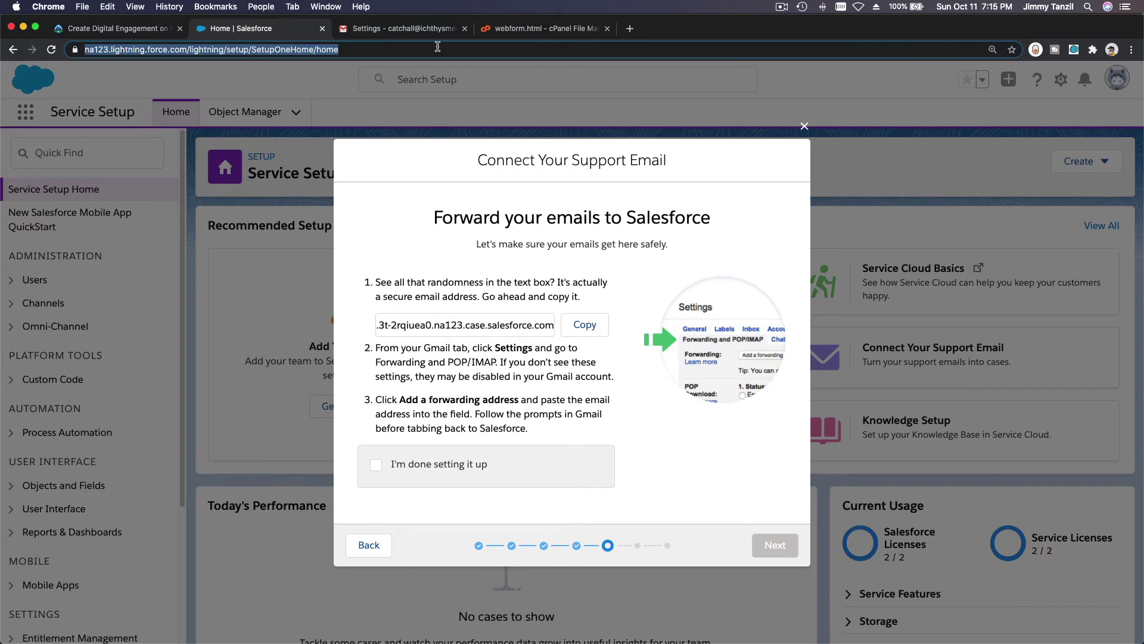
{"action": "left_click", "coordinate": [630, 29]}
{"action": "key", "text": "super+v"}
{"action": "key", "text": "Return"}
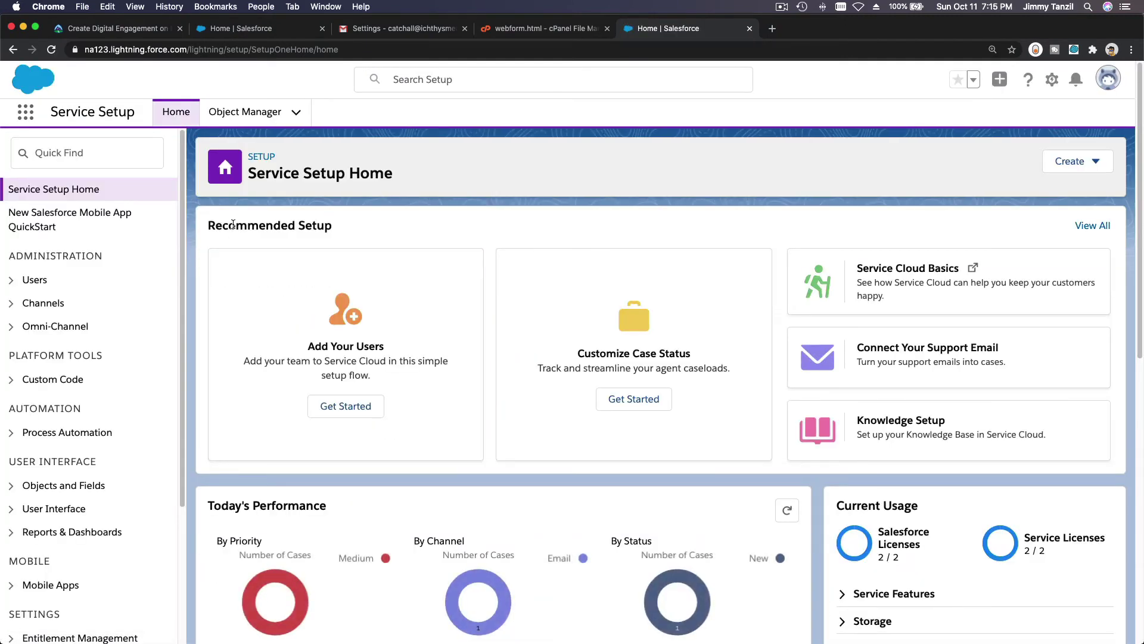
Search the App Launcher for 'Case' and go to Cases.
{"action": "left_click", "coordinate": [24, 113]}
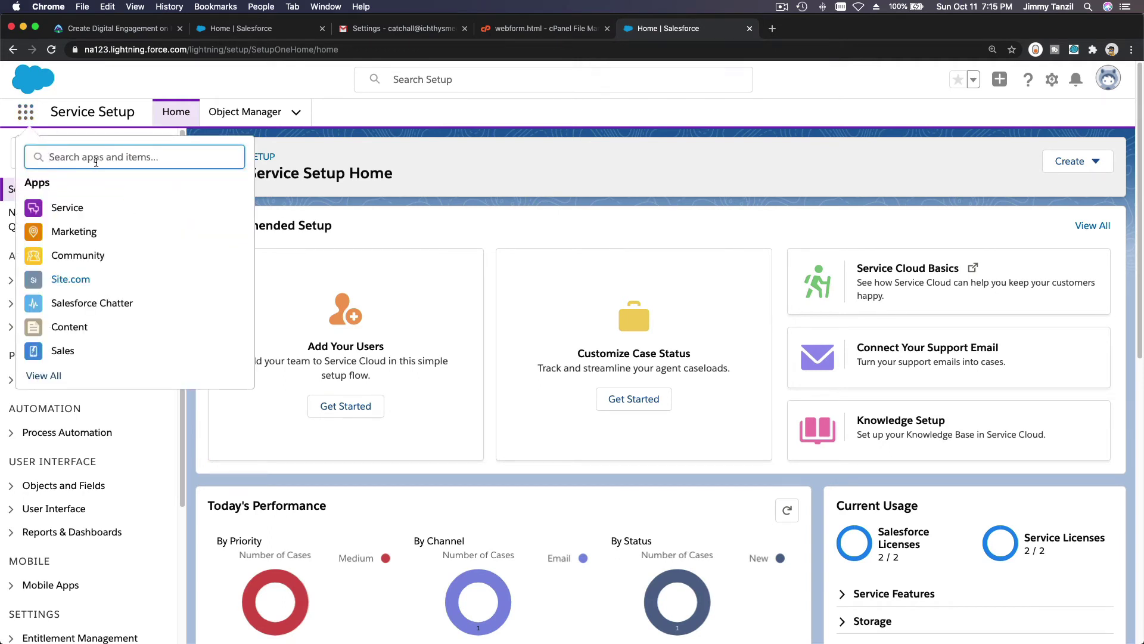
{"action": "type", "text": "Case"}
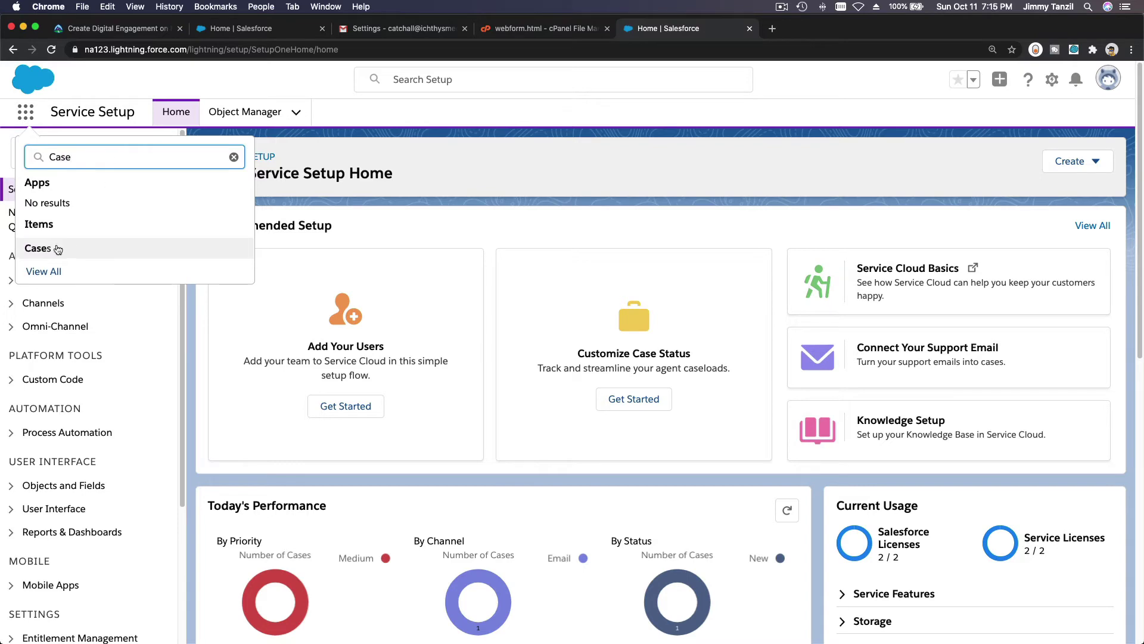
{"action": "left_click", "coordinate": [48, 247]}
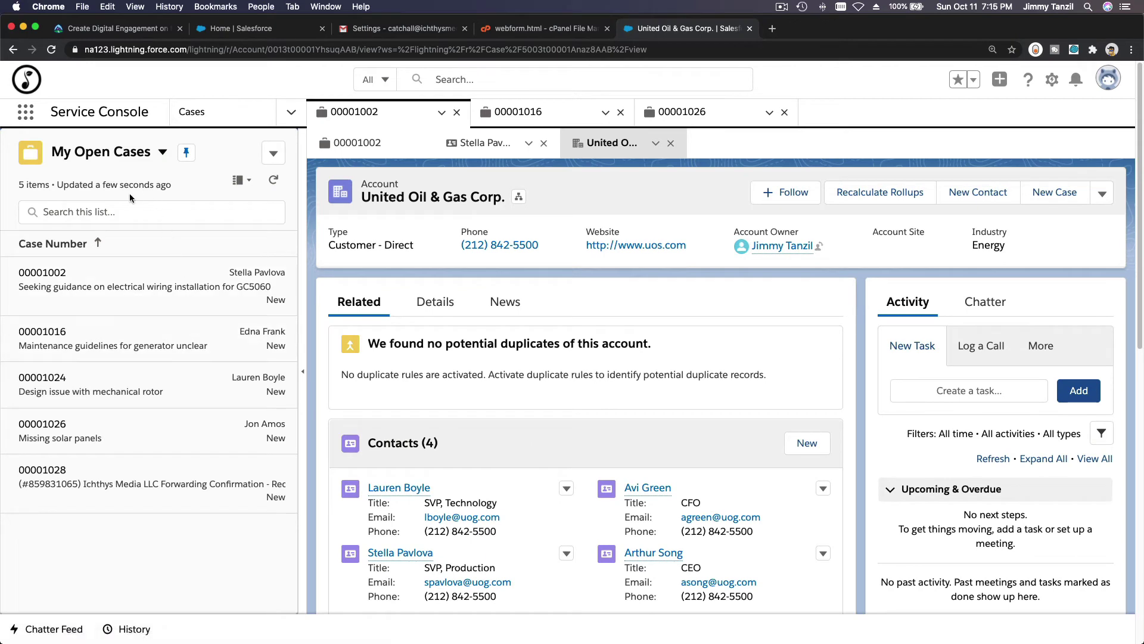
Switch the list to All Open Cases and open forwarding confirmation case 00001028.
{"action": "left_click", "coordinate": [161, 153]}
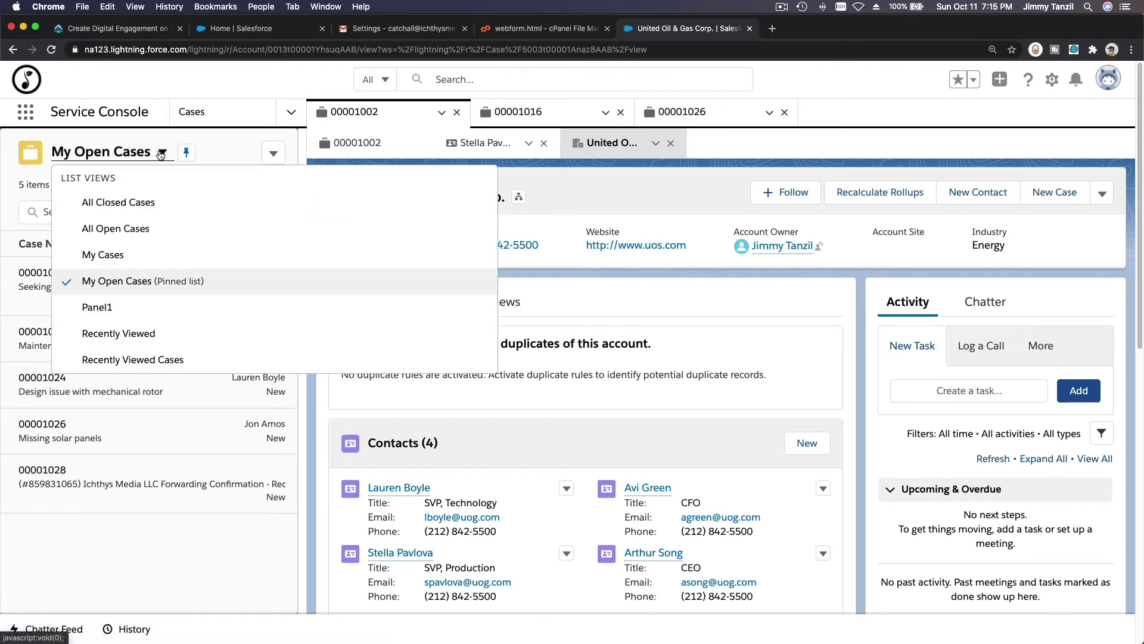
{"action": "left_click", "coordinate": [150, 232]}
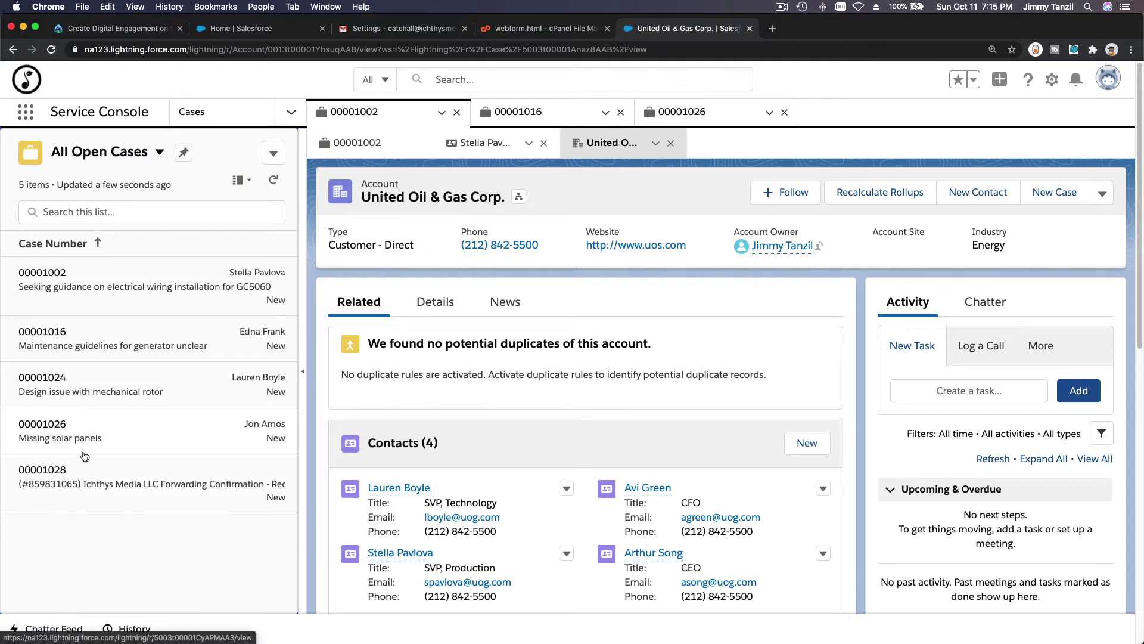
{"action": "left_click", "coordinate": [84, 479]}
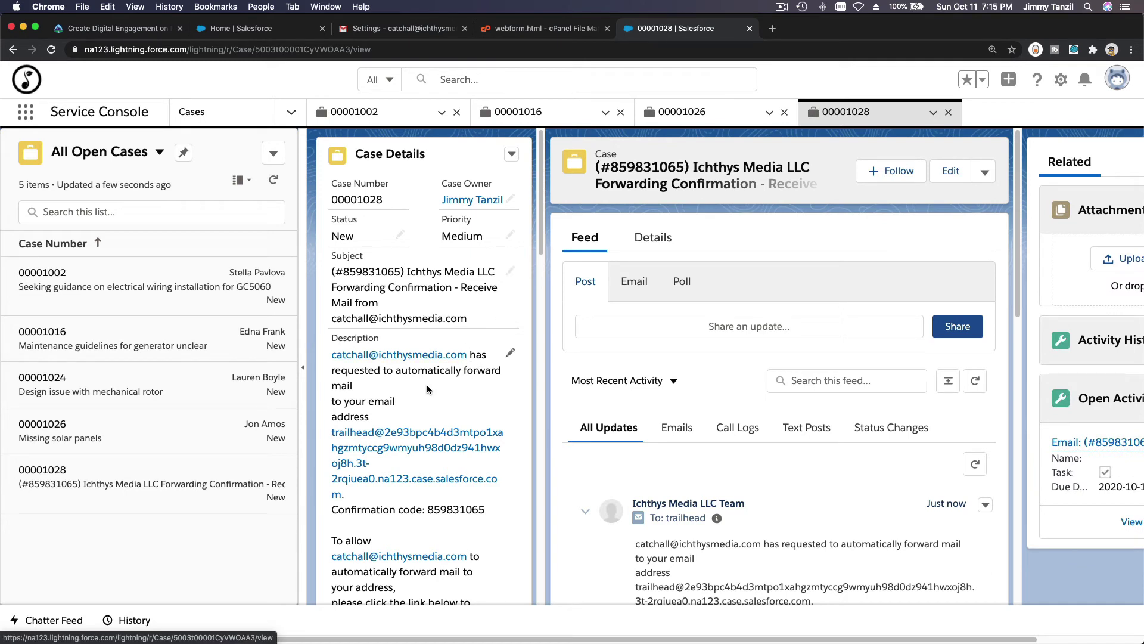
Expand the case Description to read the forwarding confirmation code, then cancel the edit.
{"action": "scroll", "coordinate": [444, 418], "scroll_direction": "down", "scroll_amount": 3}
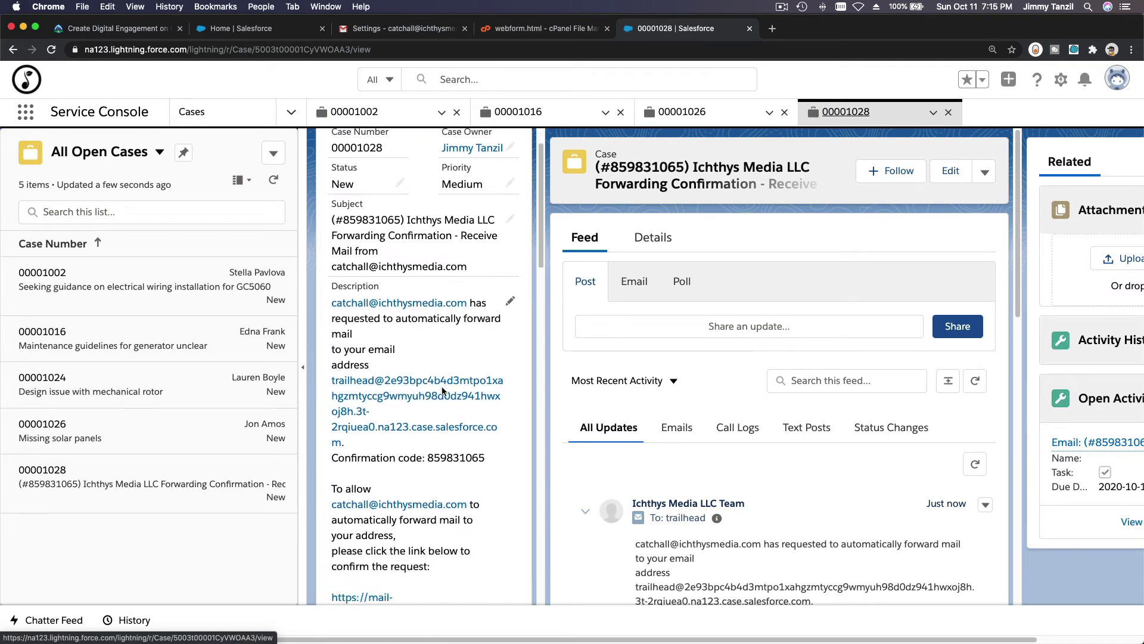
{"action": "double_click", "coordinate": [448, 448]}
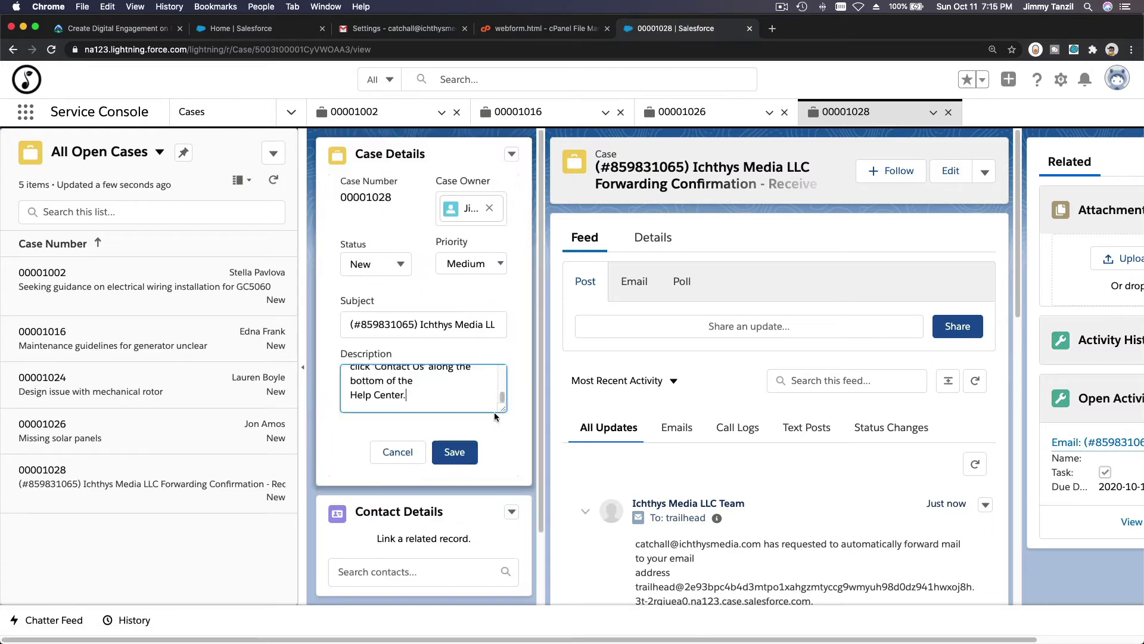
{"action": "left_click_drag", "start_coordinate": [501, 409], "coordinate": [504, 555]}
{"action": "scroll", "coordinate": [461, 500], "scroll_direction": "up", "scroll_amount": 3}
{"action": "scroll", "coordinate": [462, 499], "scroll_direction": "up", "scroll_amount": 10}
{"action": "scroll", "coordinate": [462, 500], "scroll_direction": "up", "scroll_amount": 2}
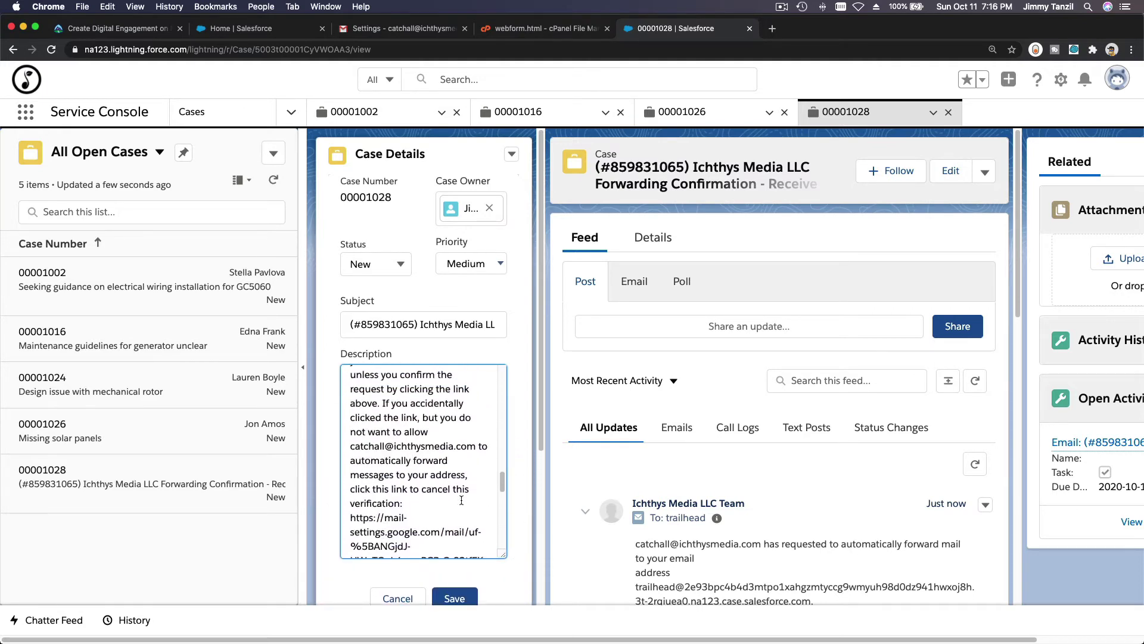
{"action": "scroll", "coordinate": [461, 499], "scroll_direction": "up", "scroll_amount": 6}
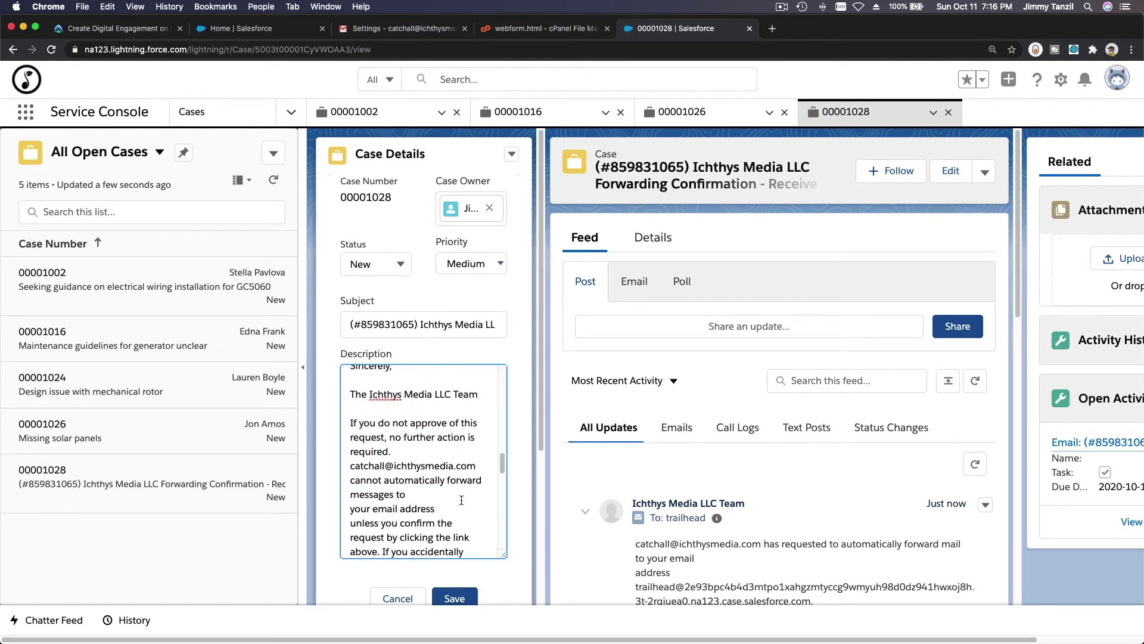
{"action": "left_click", "coordinate": [398, 598]}
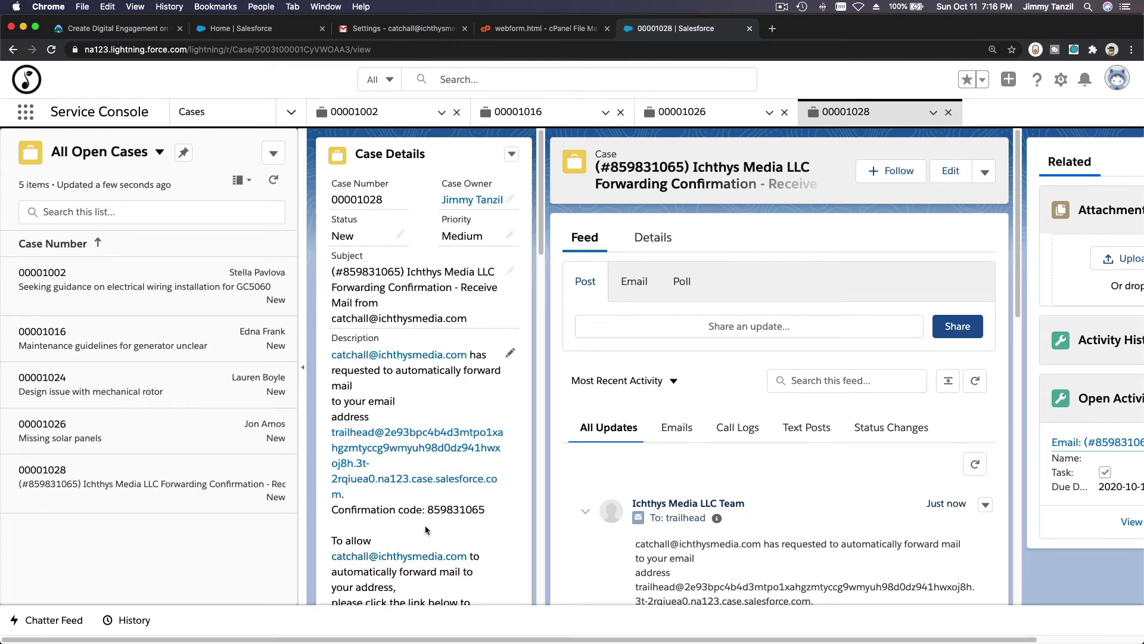
Follow the confirmation link in the description and confirm forwarding in Gmail.
{"action": "scroll", "coordinate": [424, 525], "scroll_direction": "down", "scroll_amount": 3}
{"action": "scroll", "coordinate": [394, 523], "scroll_direction": "down", "scroll_amount": 4}
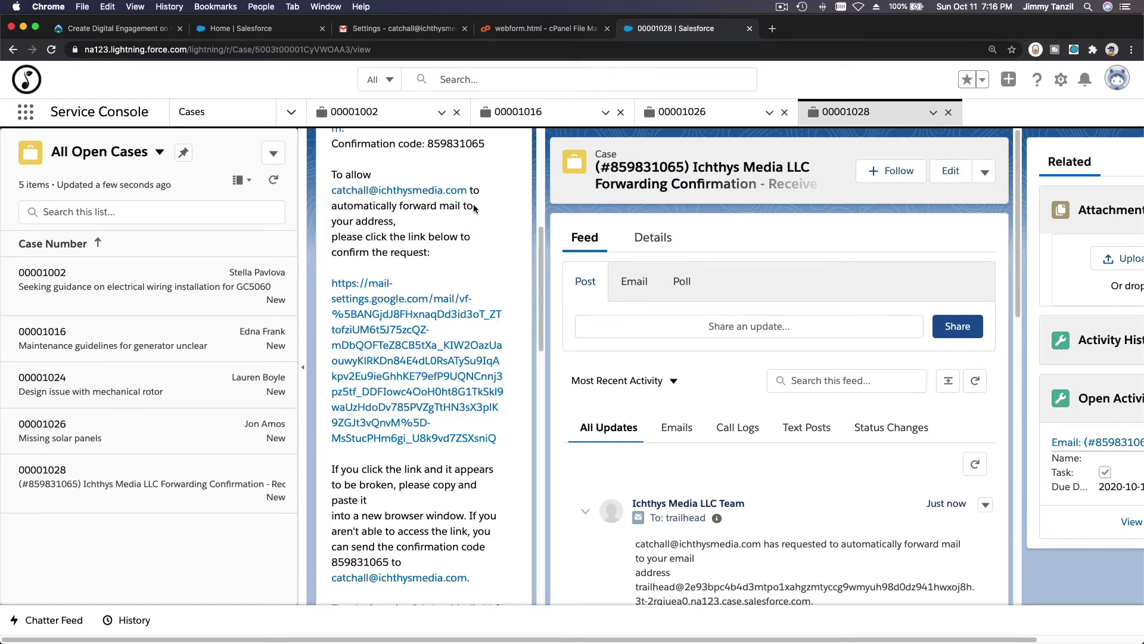
{"action": "left_click", "coordinate": [427, 356]}
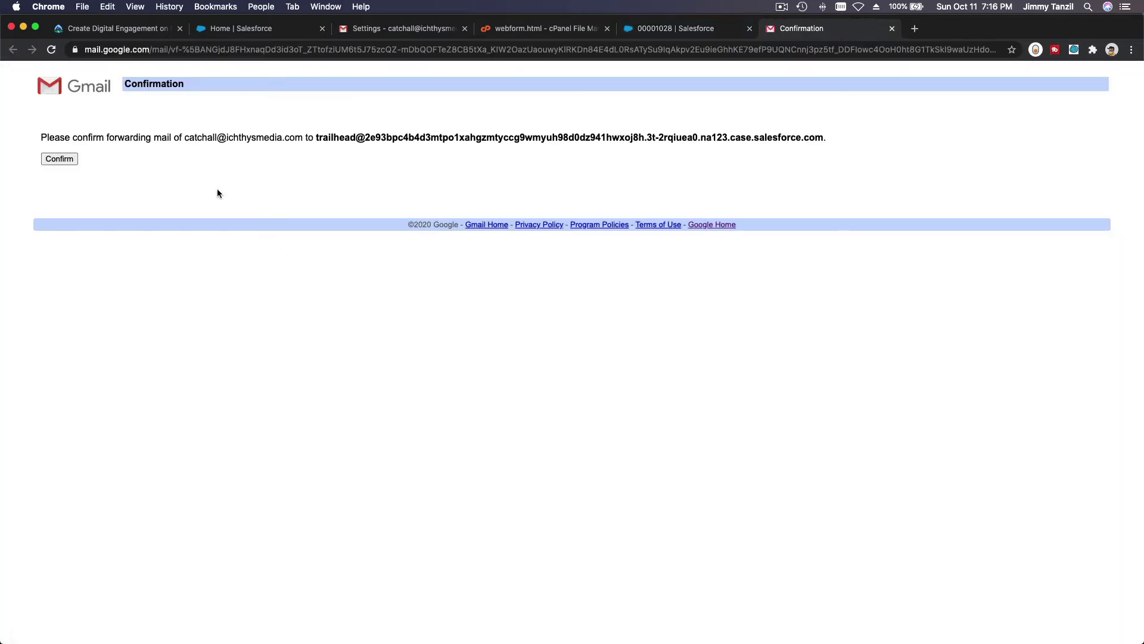
{"action": "left_click", "coordinate": [48, 162]}
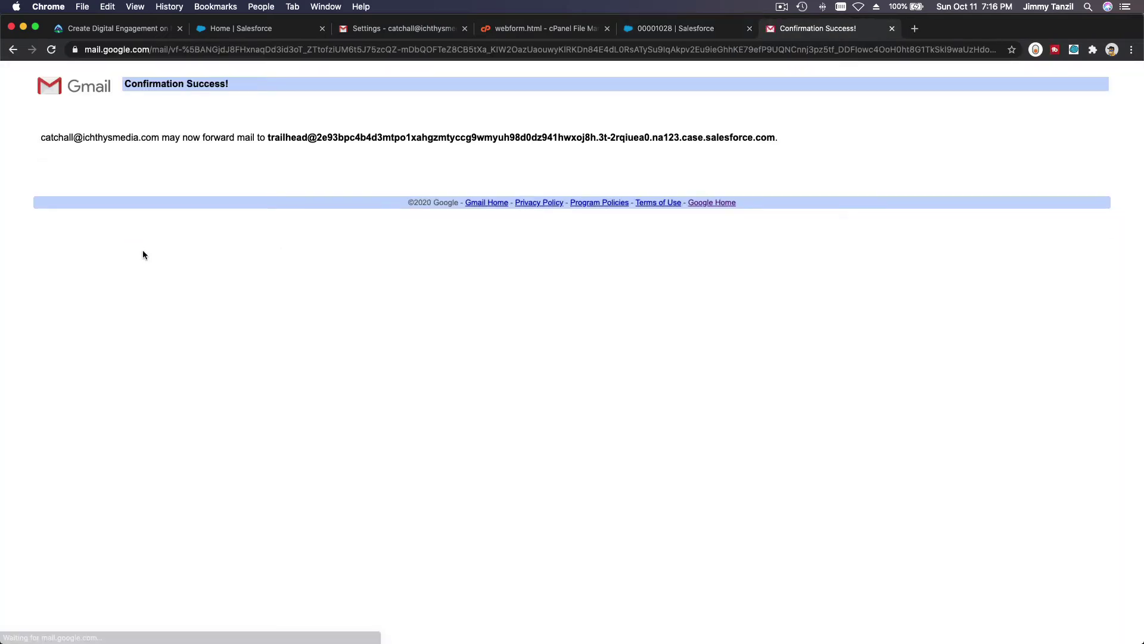
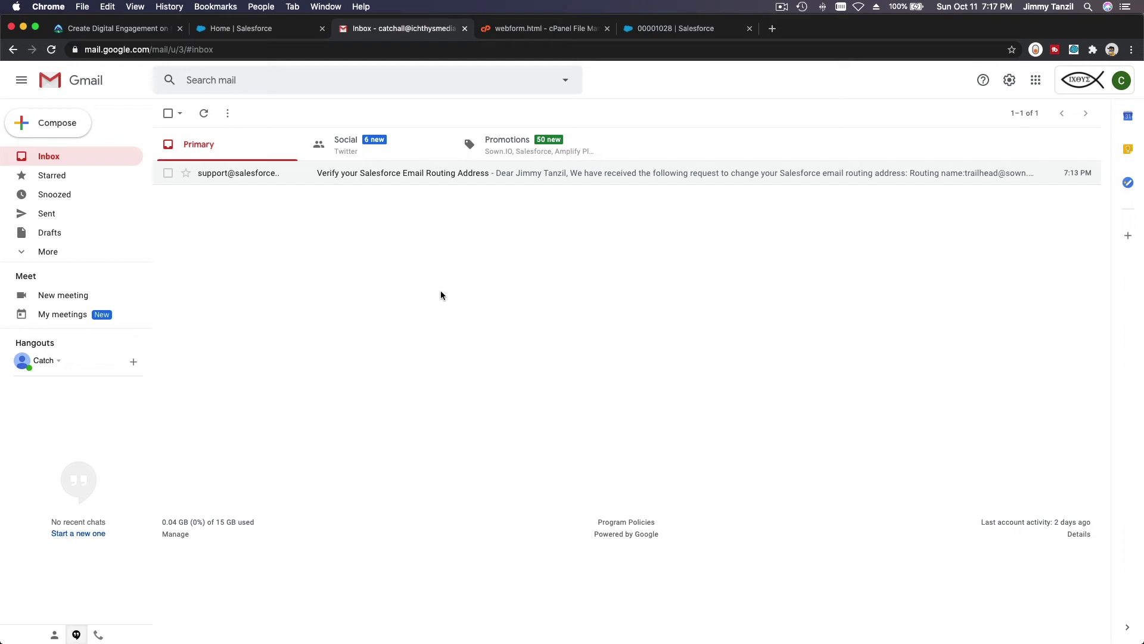
Load gmail.com in a new browser tab to reach the support account's inbox.
{"action": "left_click", "coordinate": [237, 31]}
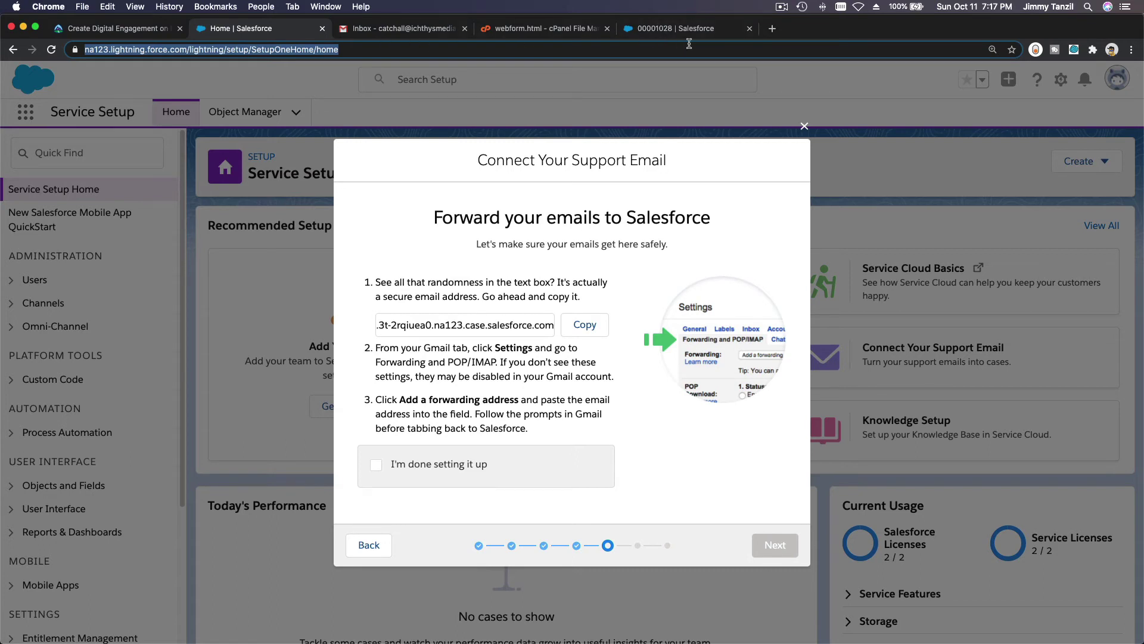
{"action": "left_click", "coordinate": [773, 29]}
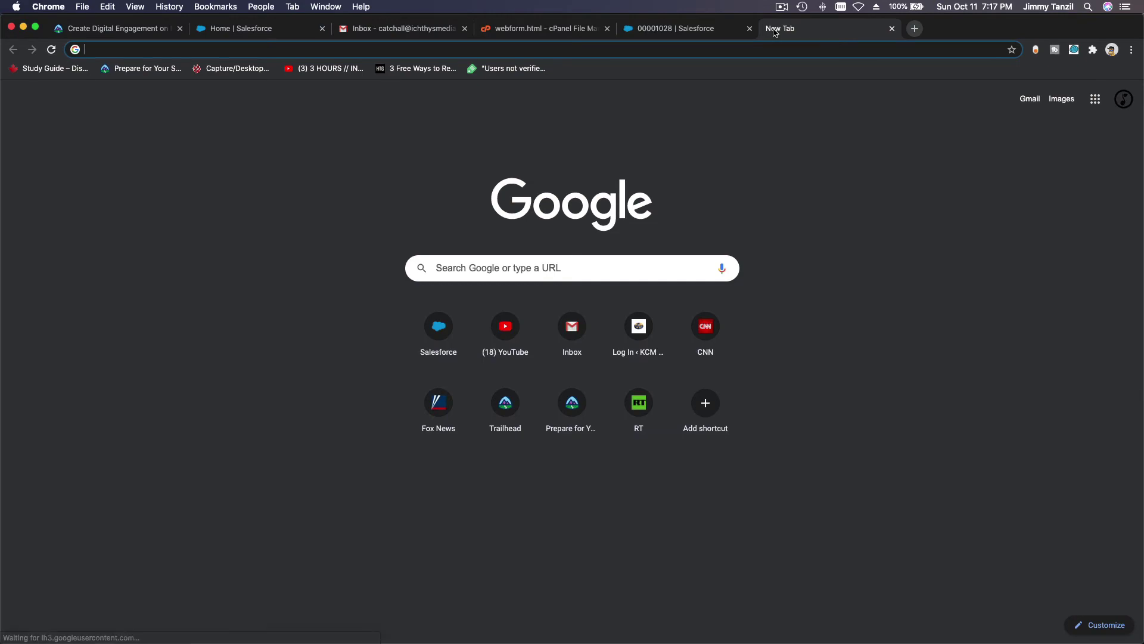
{"action": "type", "text": "gma"}
{"action": "key", "text": "Return"}
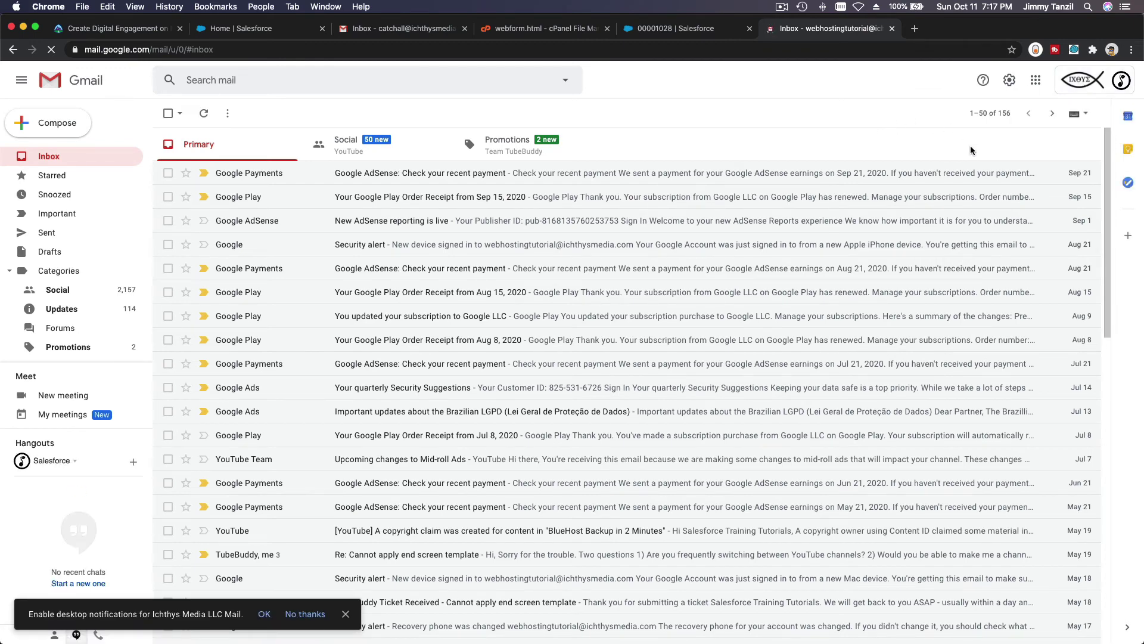
Email 'This is a test only' to the support address, verify it in Sent, and return to Salesforce.
{"action": "left_click", "coordinate": [58, 124]}
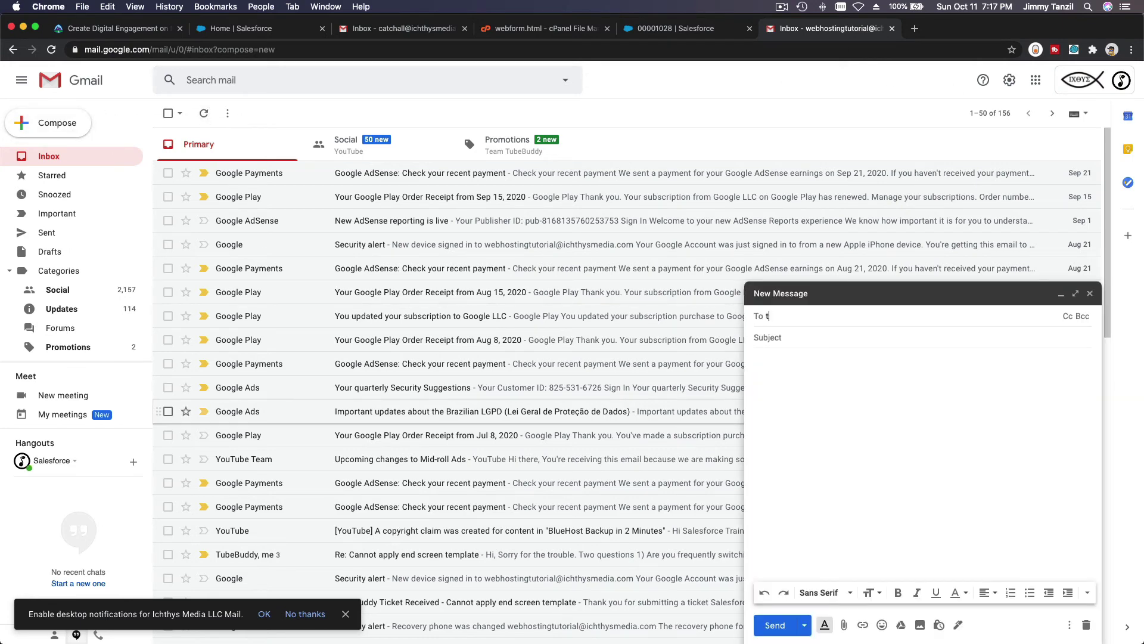
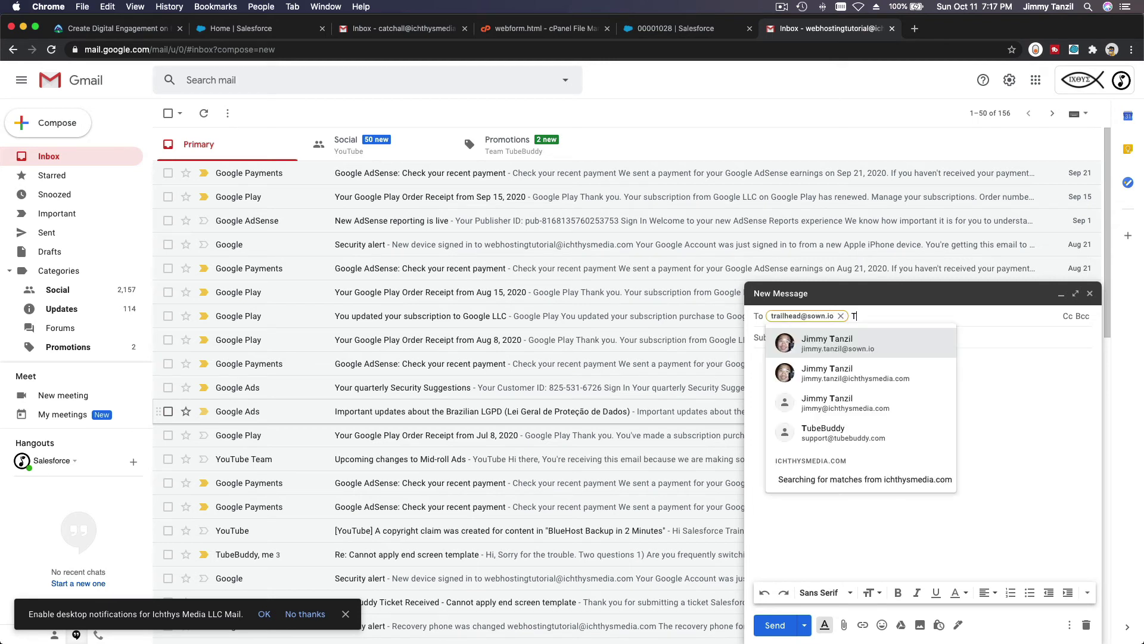
{"action": "key", "text": "Tab"}
{"action": "type", "text": "This"}
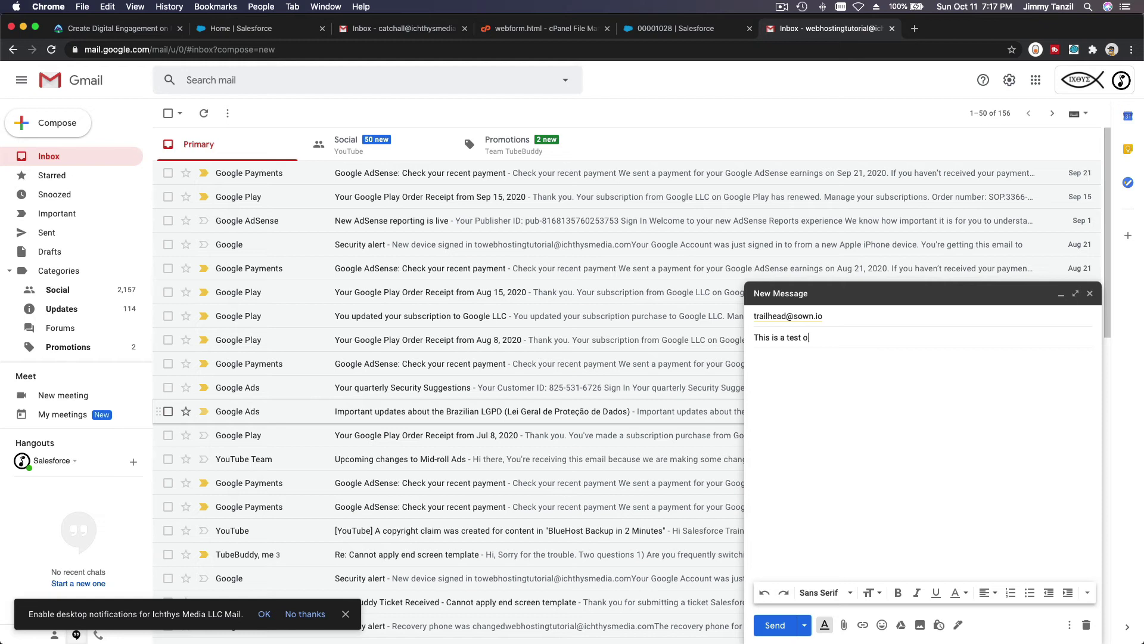
{"action": "type", "text": " is a test only"}
{"action": "key", "text": "Tab"}
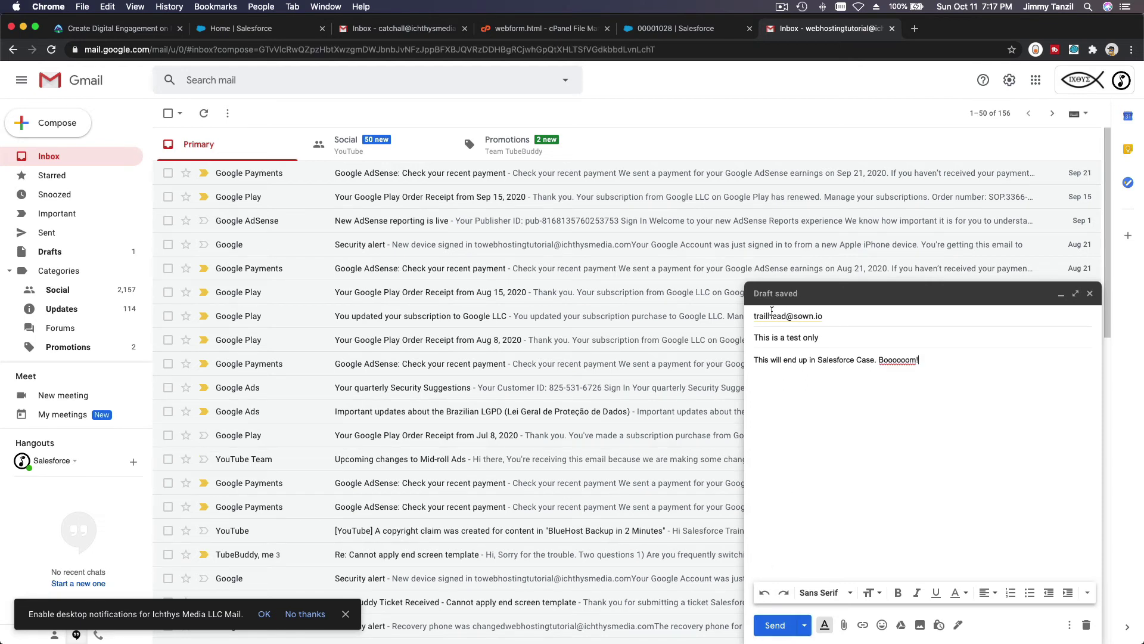
{"action": "left_click", "coordinate": [775, 626]}
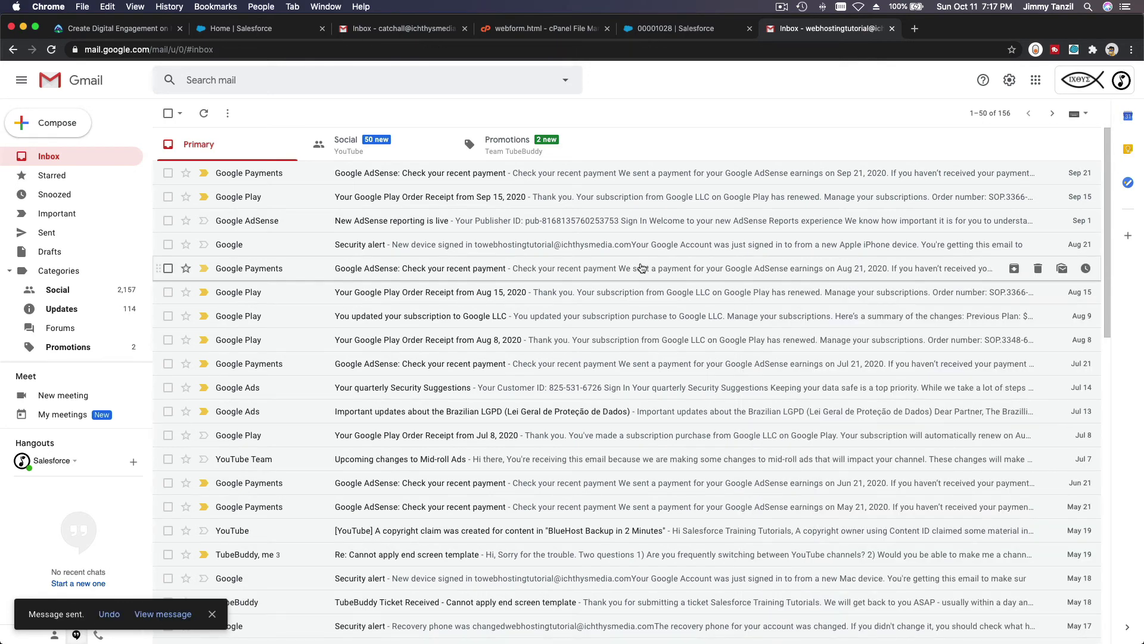
{"action": "left_click", "coordinate": [48, 232]}
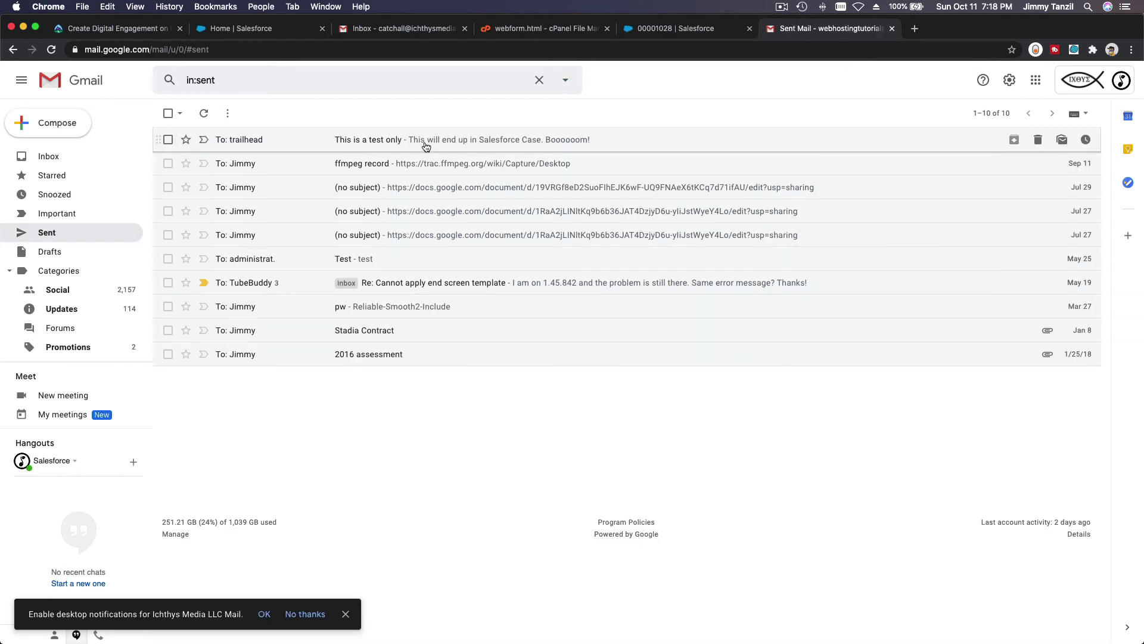
{"action": "left_click", "coordinate": [247, 33]}
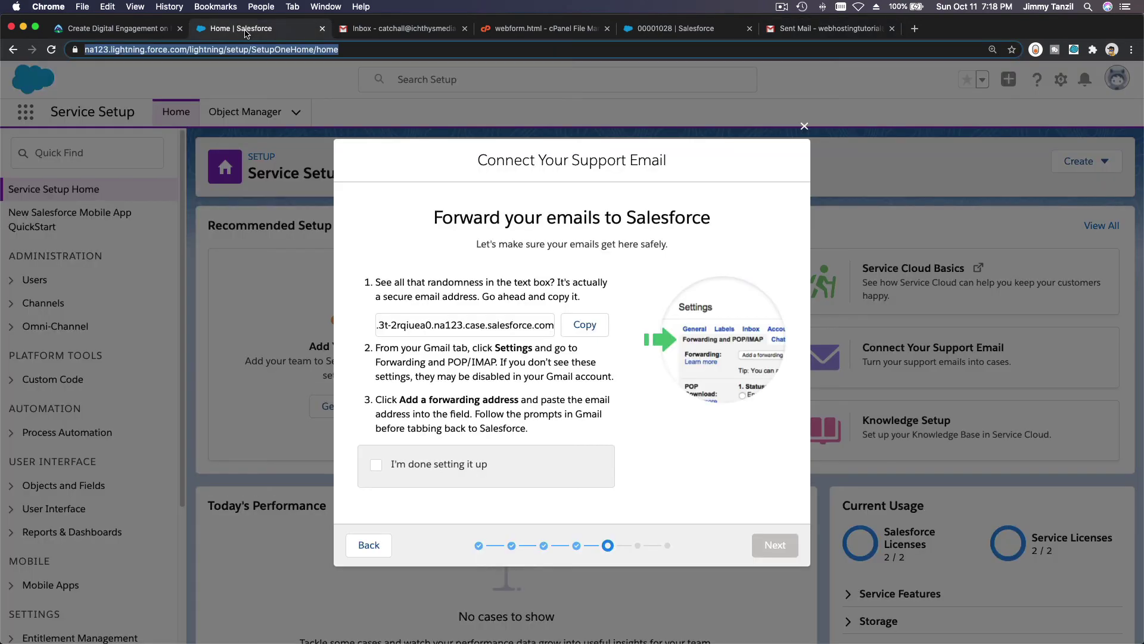
Confirm each Gmail forwarding step in the Connect Your Support Email wizard and finish it.
{"action": "left_click", "coordinate": [376, 464]}
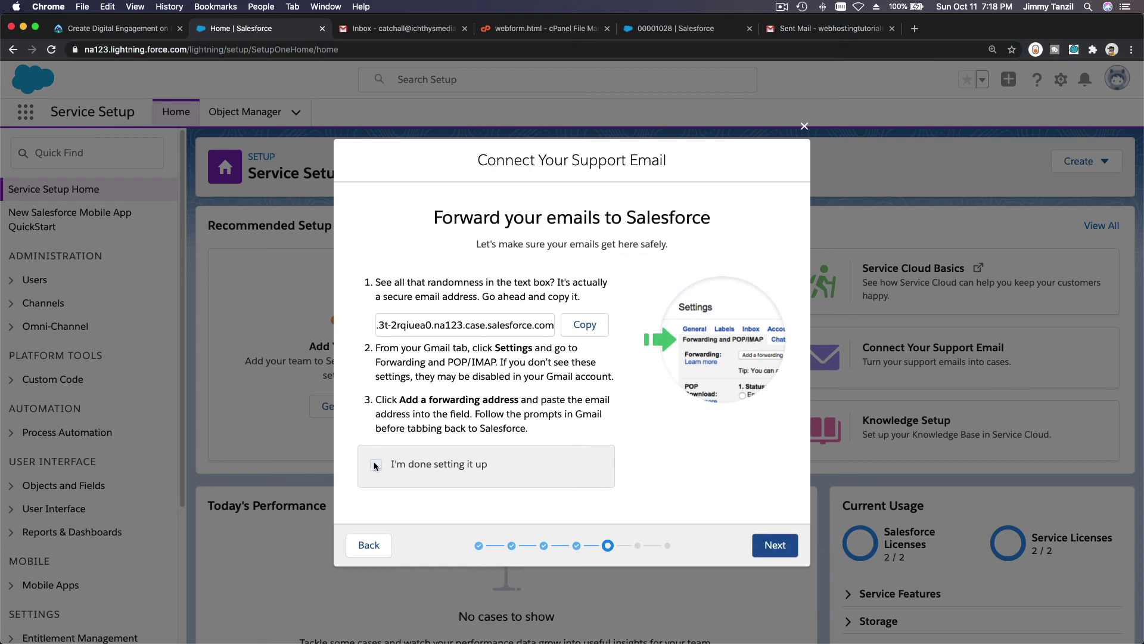
{"action": "left_click", "coordinate": [783, 542]}
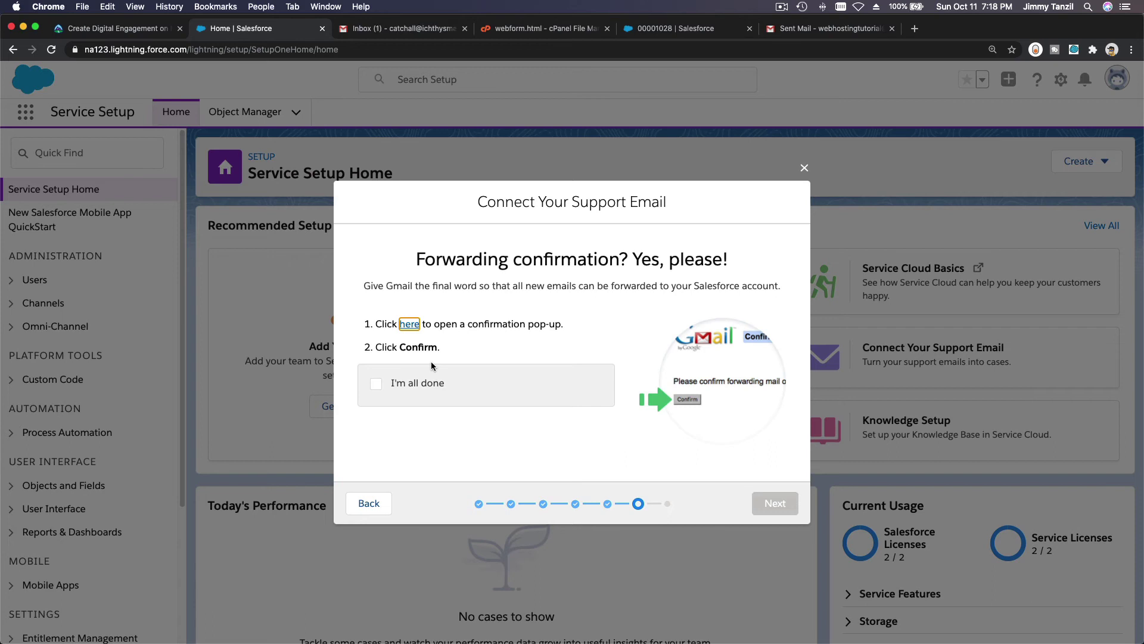
{"action": "left_click", "coordinate": [403, 383]}
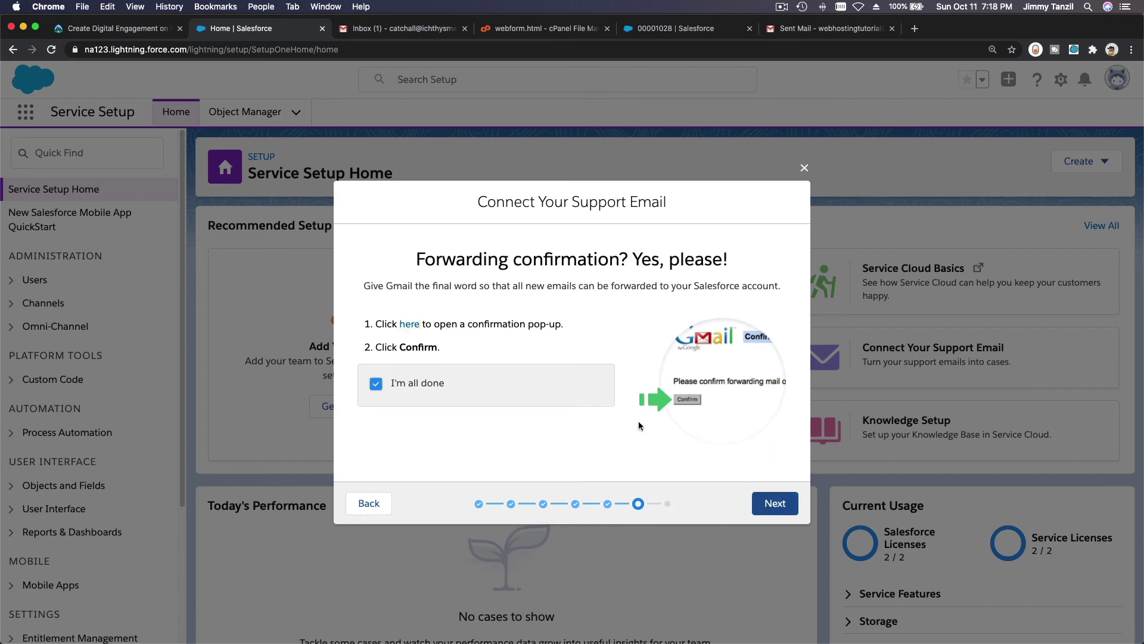
{"action": "left_click", "coordinate": [770, 505]}
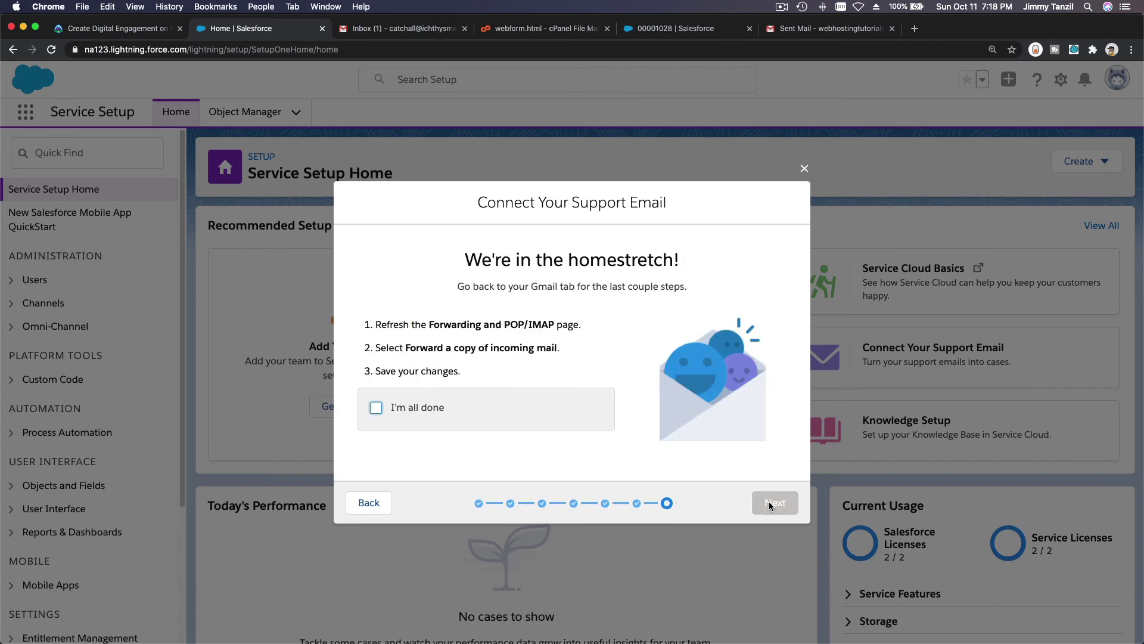
{"action": "left_click", "coordinate": [427, 407]}
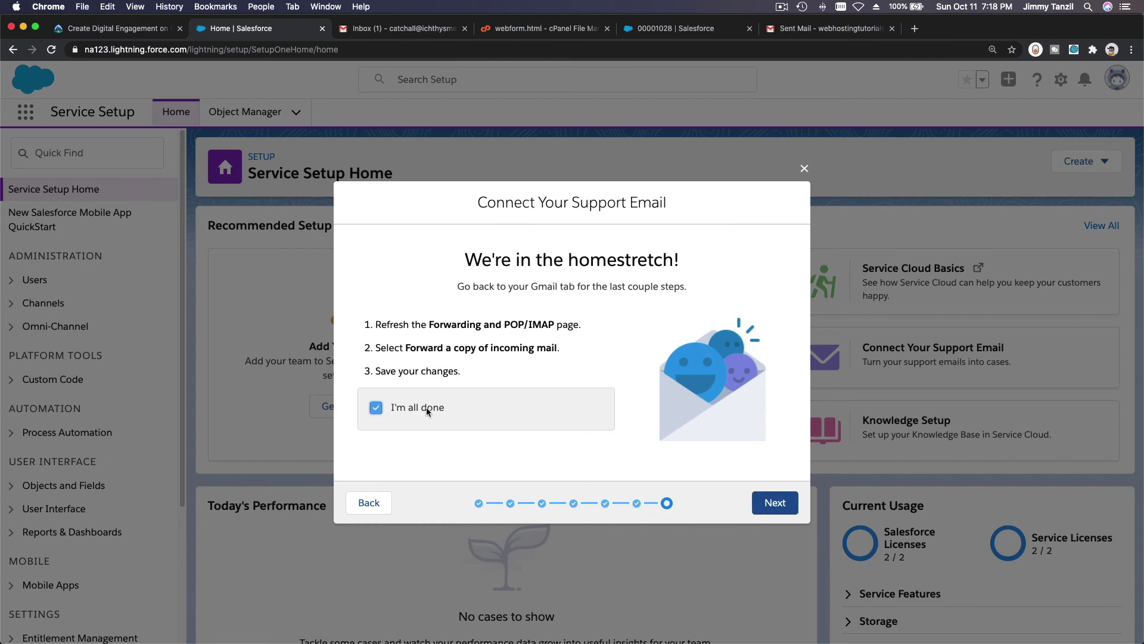
{"action": "left_click", "coordinate": [772, 499]}
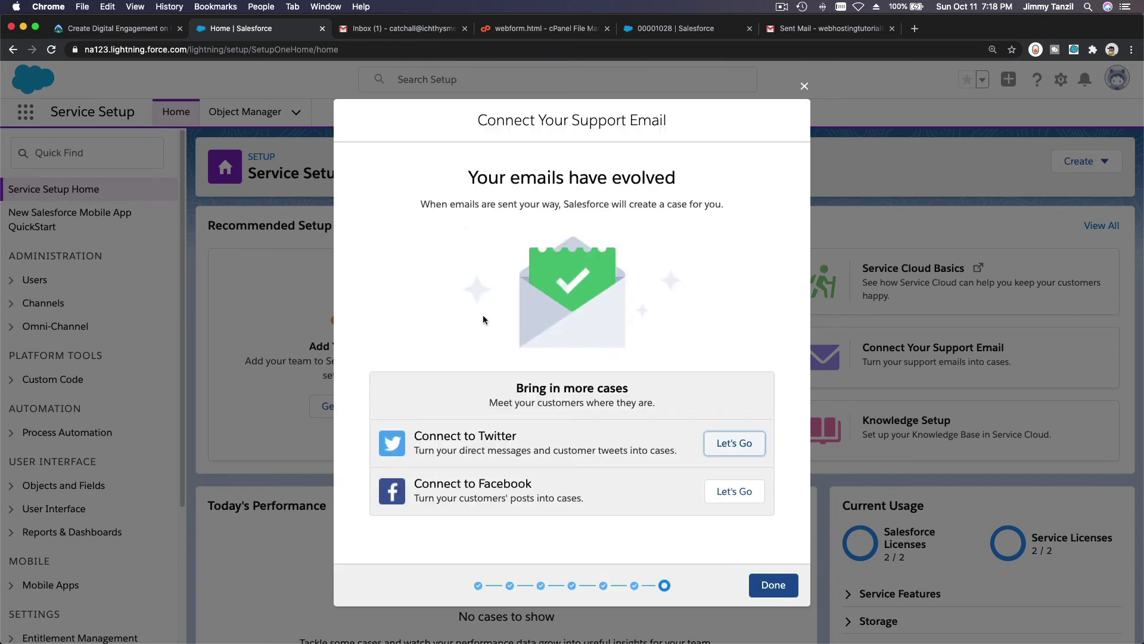
{"action": "left_click", "coordinate": [772, 584]}
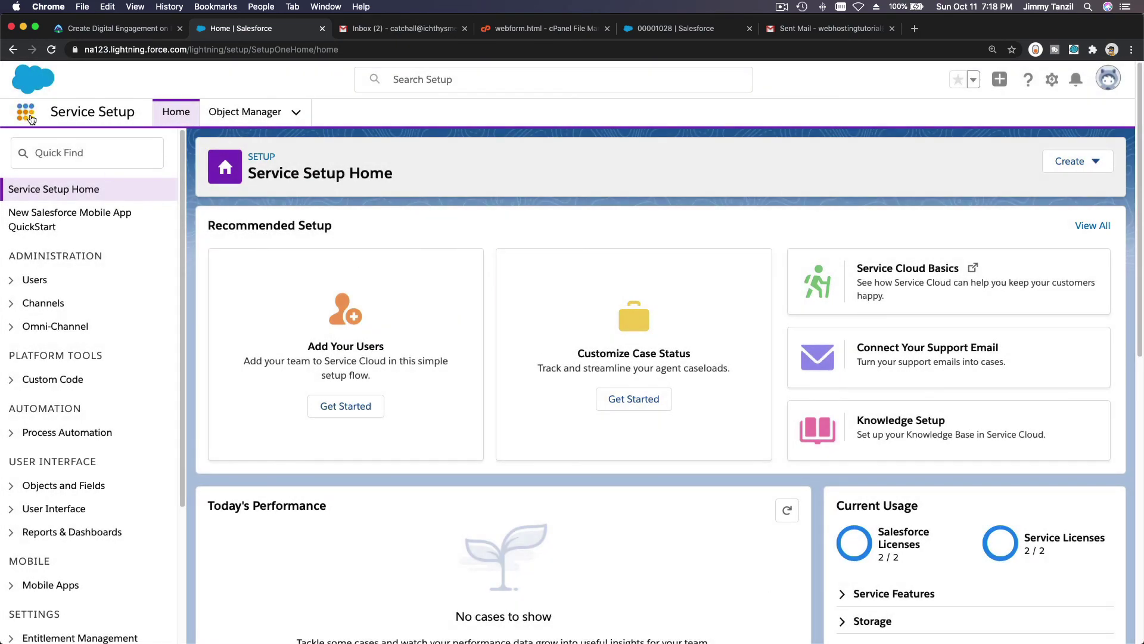
Go to Cases through the App Launcher and open case 00001029, 'This is a test only'.
{"action": "left_click", "coordinate": [28, 114]}
{"action": "type", "text": "case"}
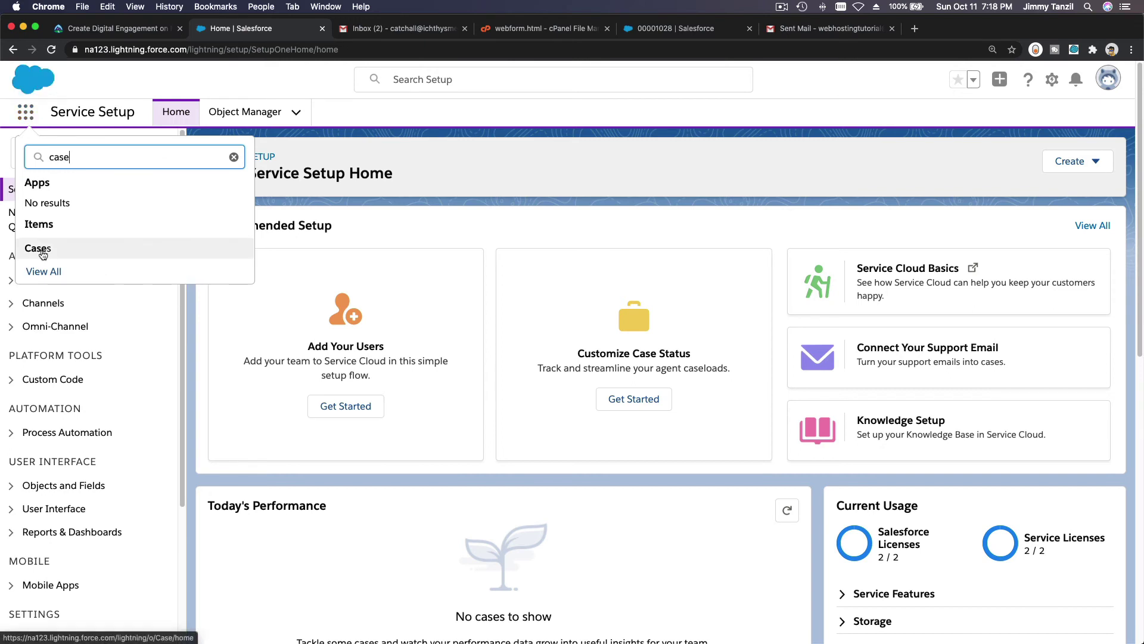
{"action": "left_click", "coordinate": [38, 248]}
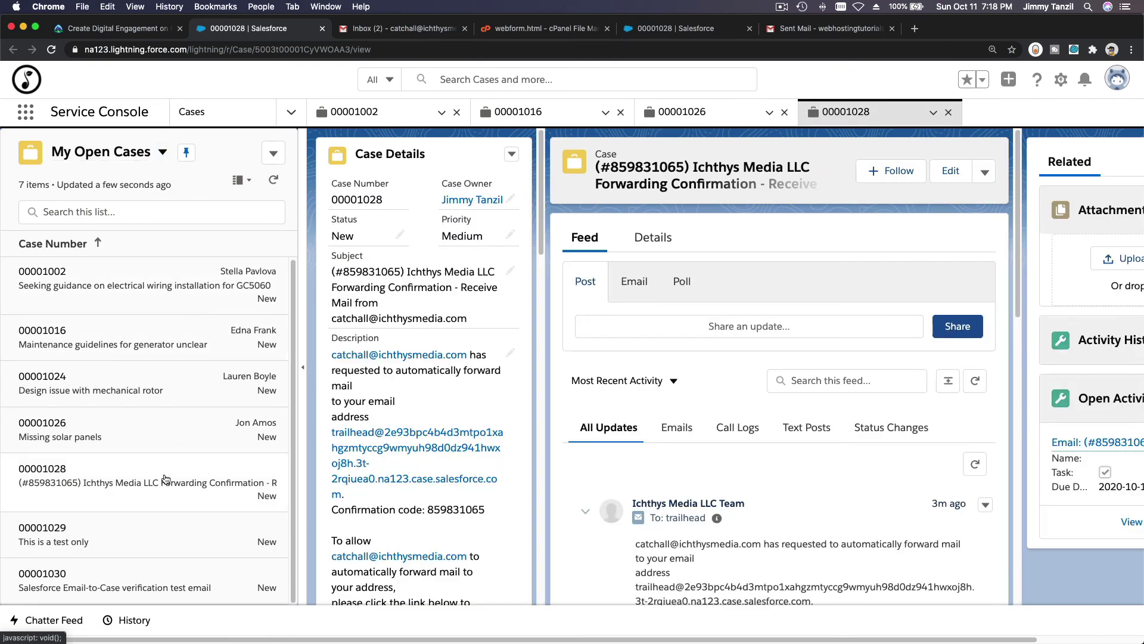
{"action": "left_click", "coordinate": [54, 549]}
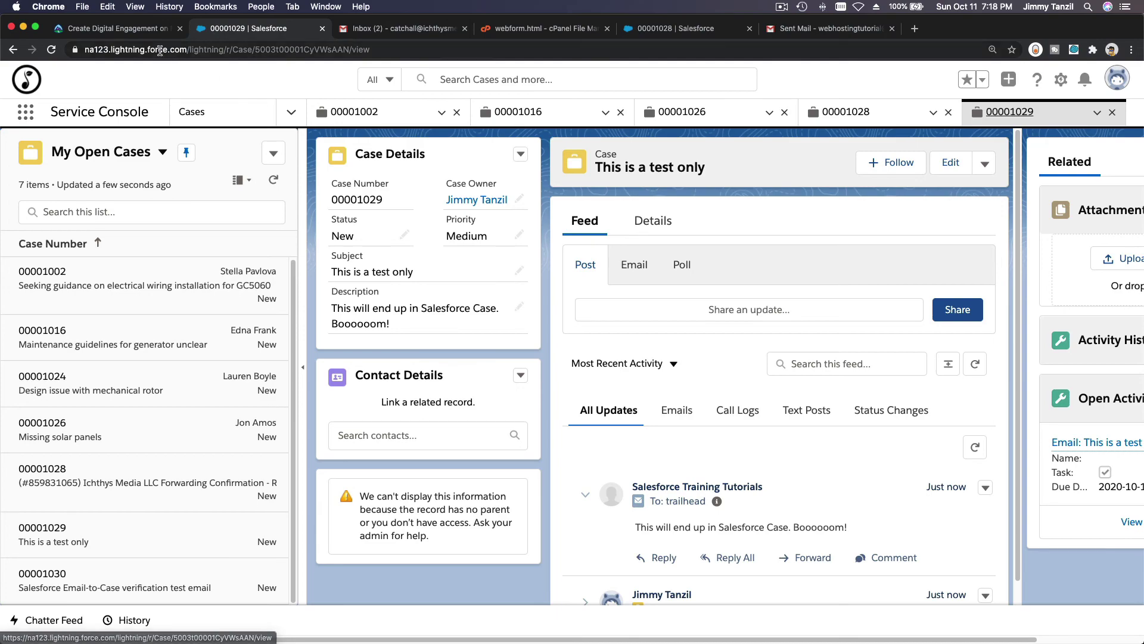
Switch back to the Trailhead tab and scroll through the Add Email Service instructions.
{"action": "left_click", "coordinate": [132, 26]}
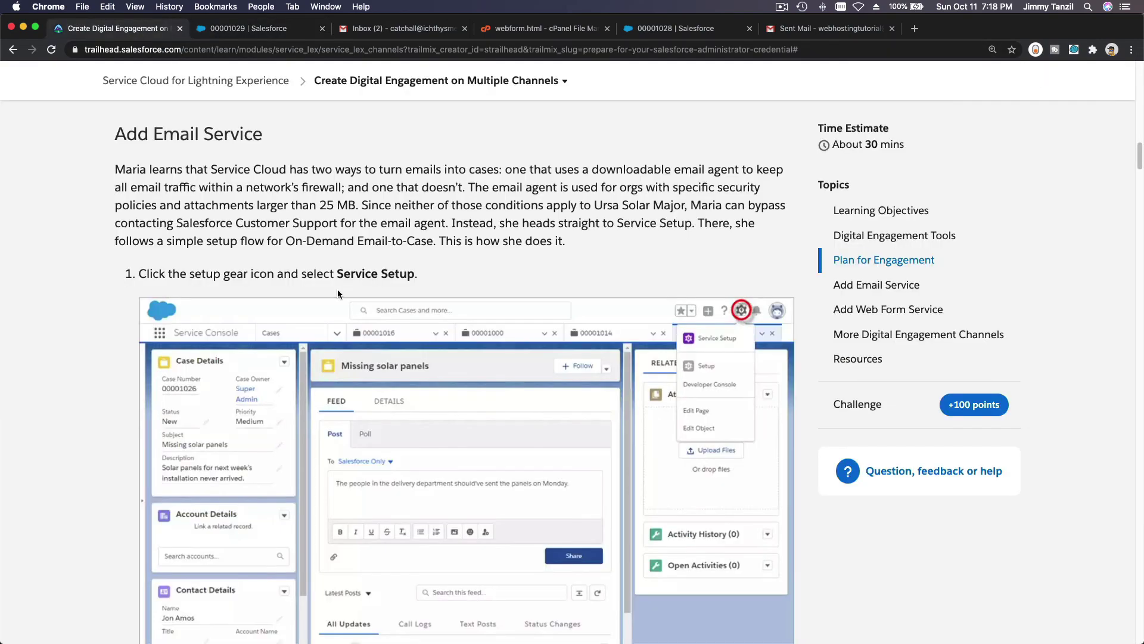
{"action": "scroll", "coordinate": [442, 208], "scroll_direction": "down", "scroll_amount": 10}
{"action": "scroll", "coordinate": [441, 209], "scroll_direction": "down", "scroll_amount": 15}
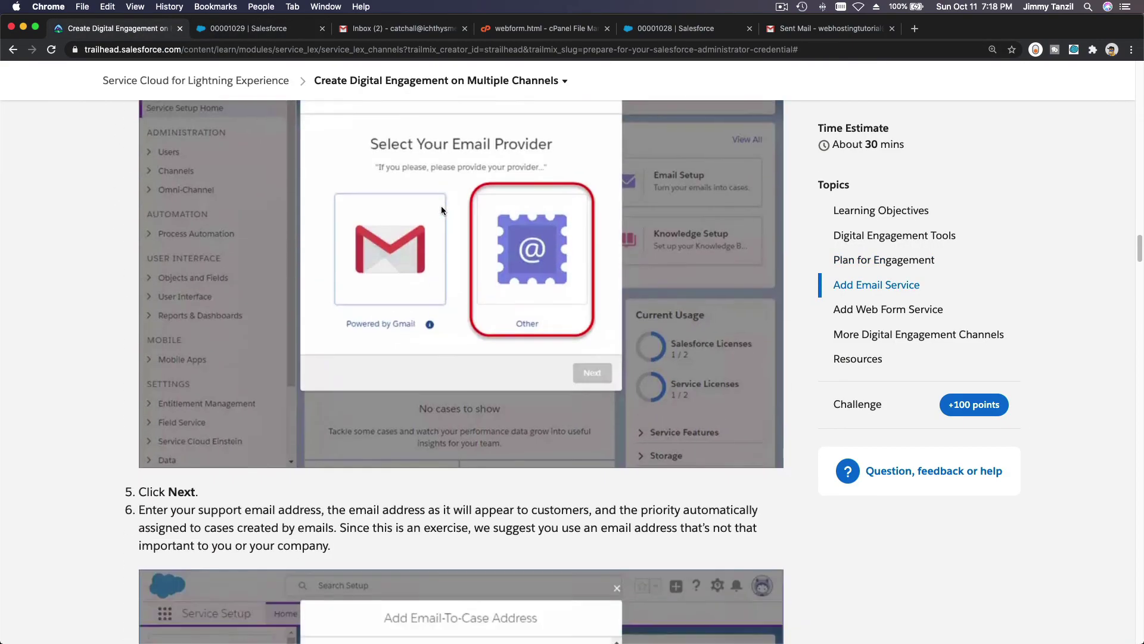
{"action": "scroll", "coordinate": [441, 209], "scroll_direction": "down", "scroll_amount": 10}
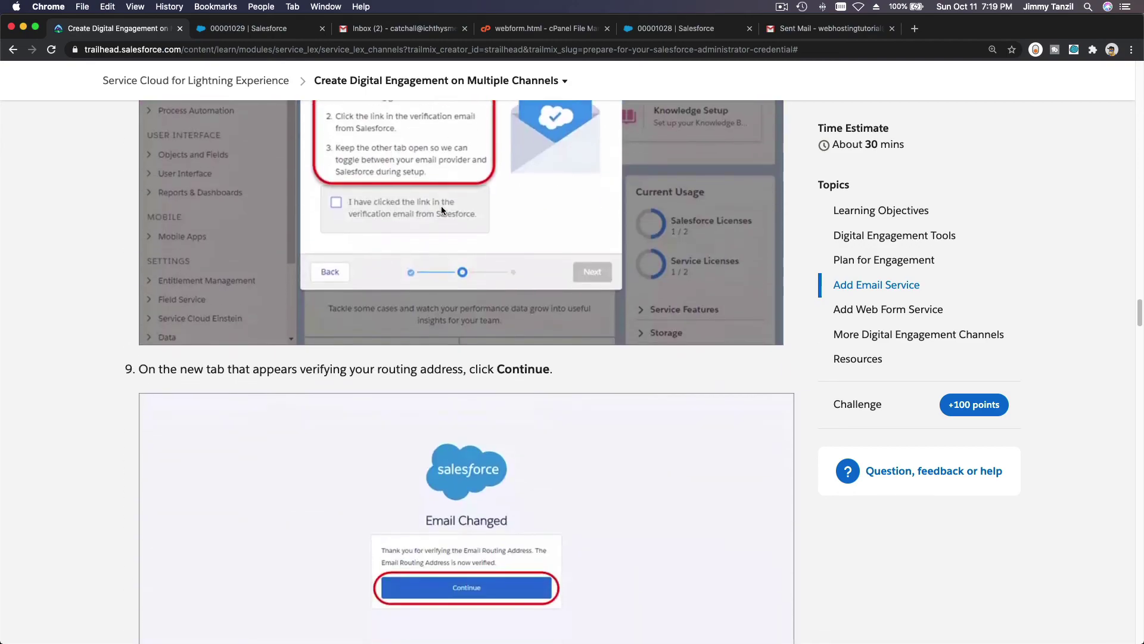
{"action": "scroll", "coordinate": [442, 205], "scroll_direction": "down", "scroll_amount": 15}
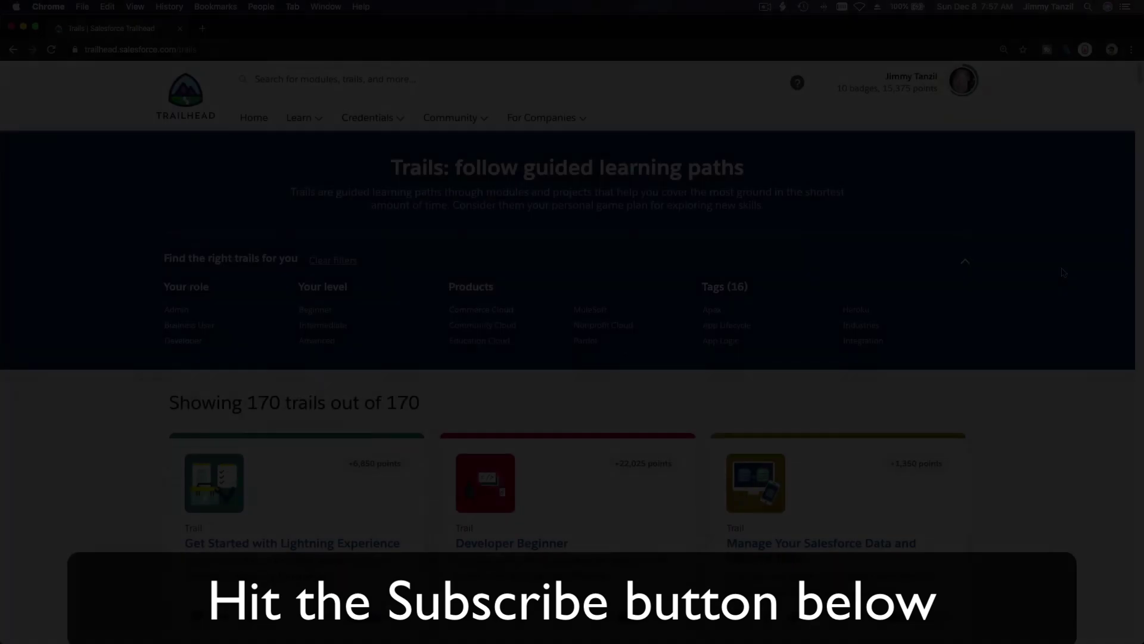
{"action": "scroll", "coordinate": [1063, 272], "scroll_direction": "down", "scroll_amount": 20}
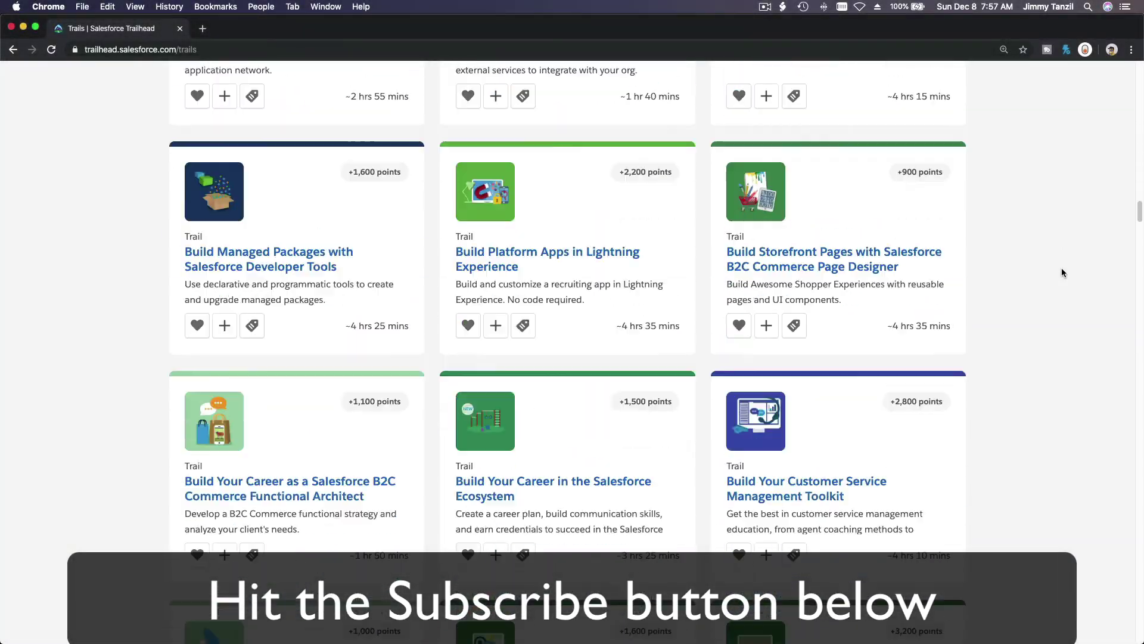
{"action": "scroll", "coordinate": [1061, 267], "scroll_direction": "down", "scroll_amount": 15}
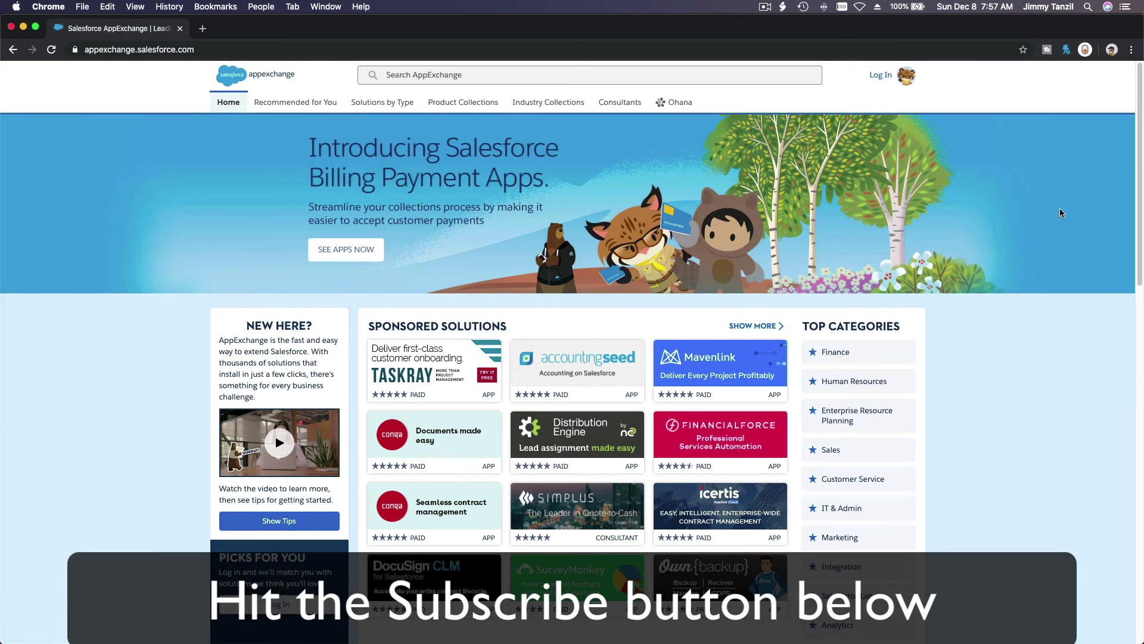
{"action": "scroll", "coordinate": [1060, 213], "scroll_direction": "down", "scroll_amount": 10}
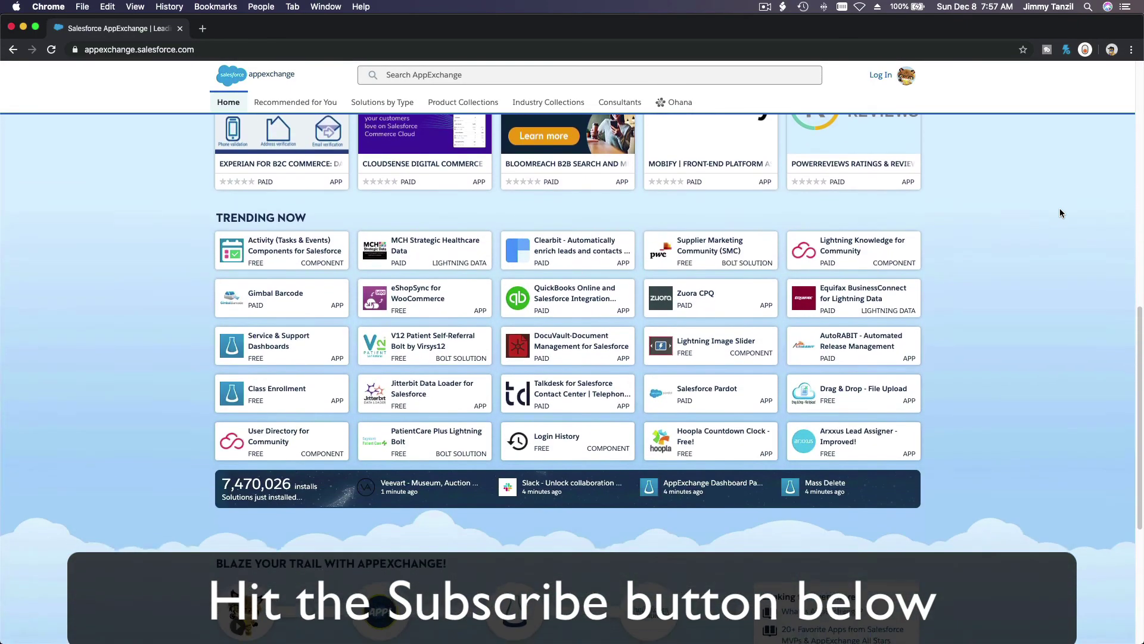
{"action": "scroll", "coordinate": [1060, 213], "scroll_direction": "down", "scroll_amount": 5}
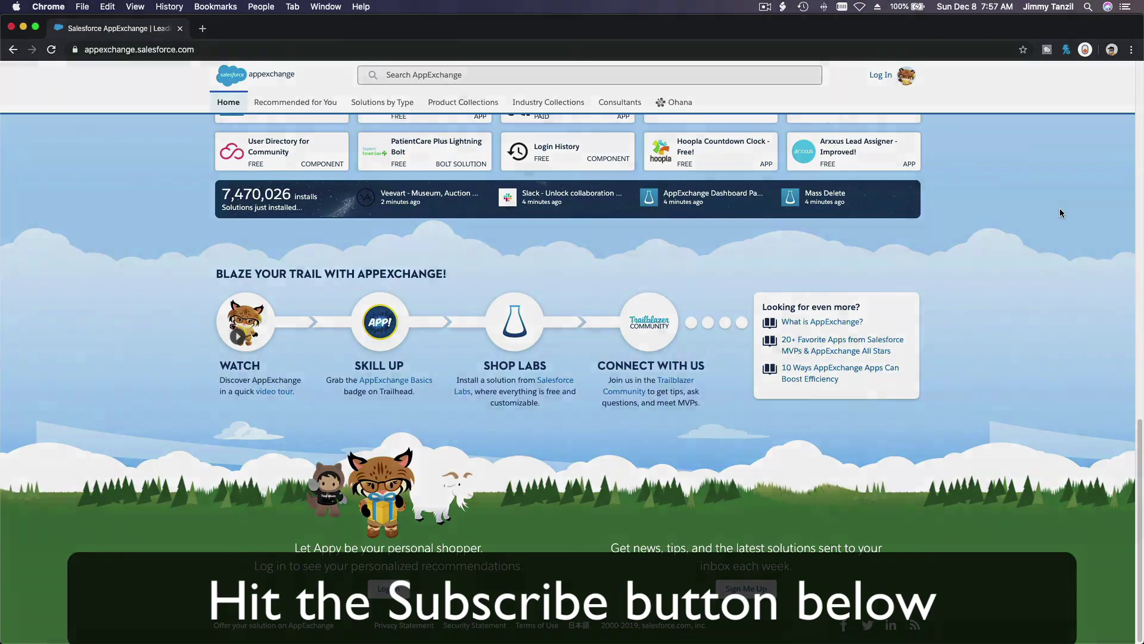